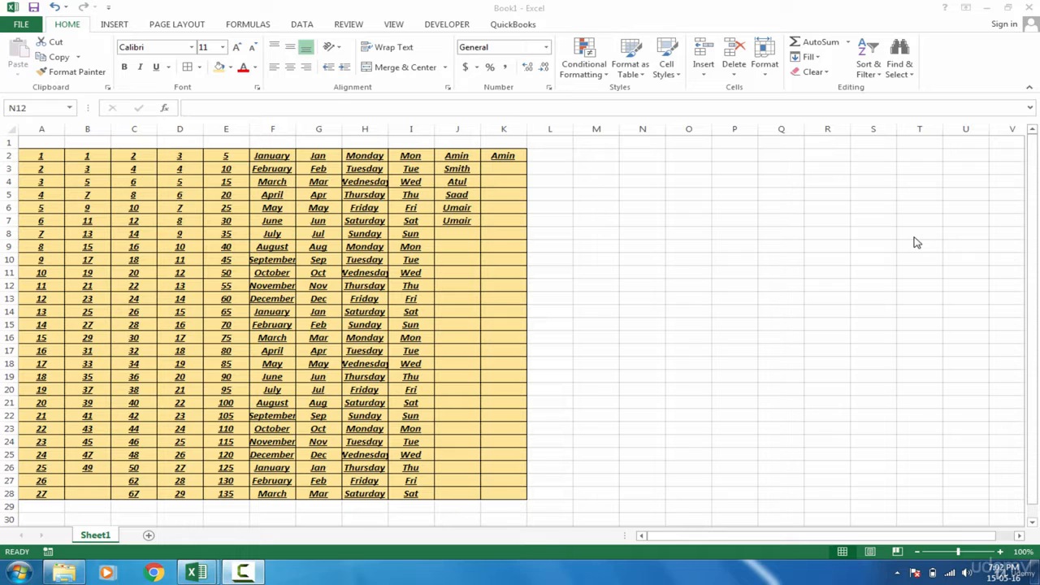
Enter 2 in cell M2 and 4 in cell N2
{"action": "left_click", "coordinate": [917, 242]}
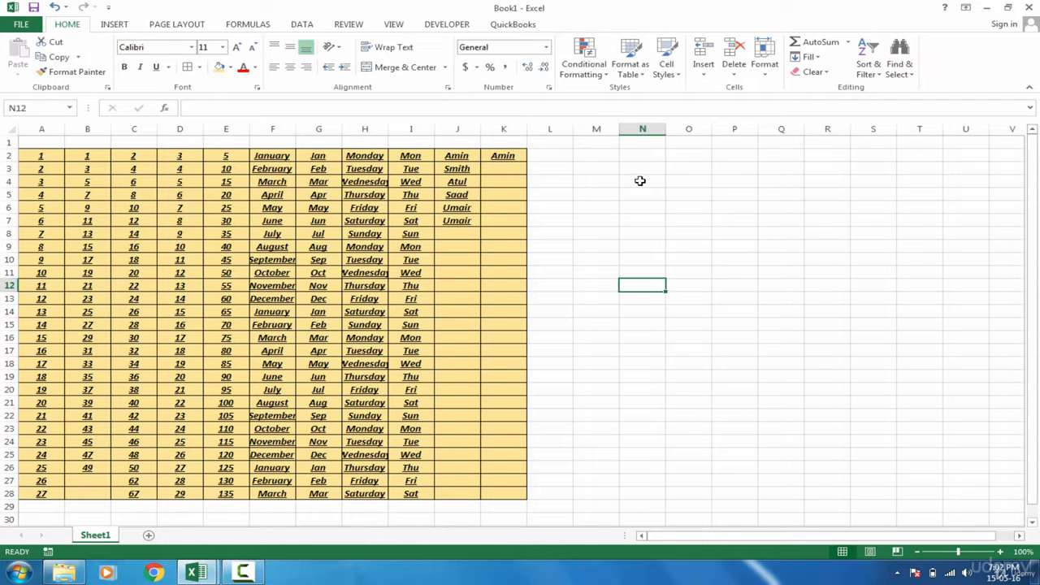
{"action": "left_click", "coordinate": [600, 156]}
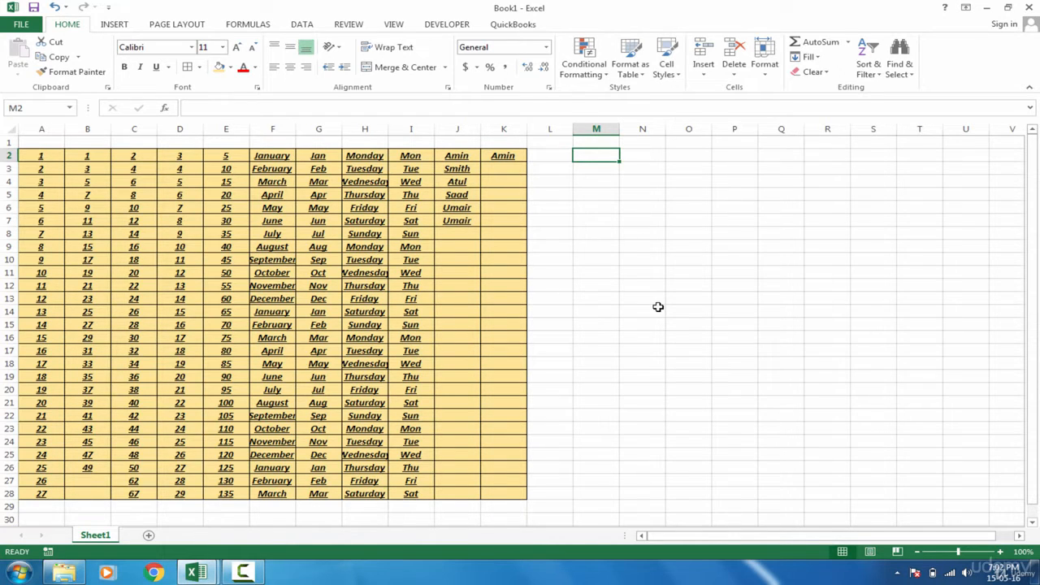
{"action": "type", "text": "2"}
{"action": "key", "text": "Tab"}
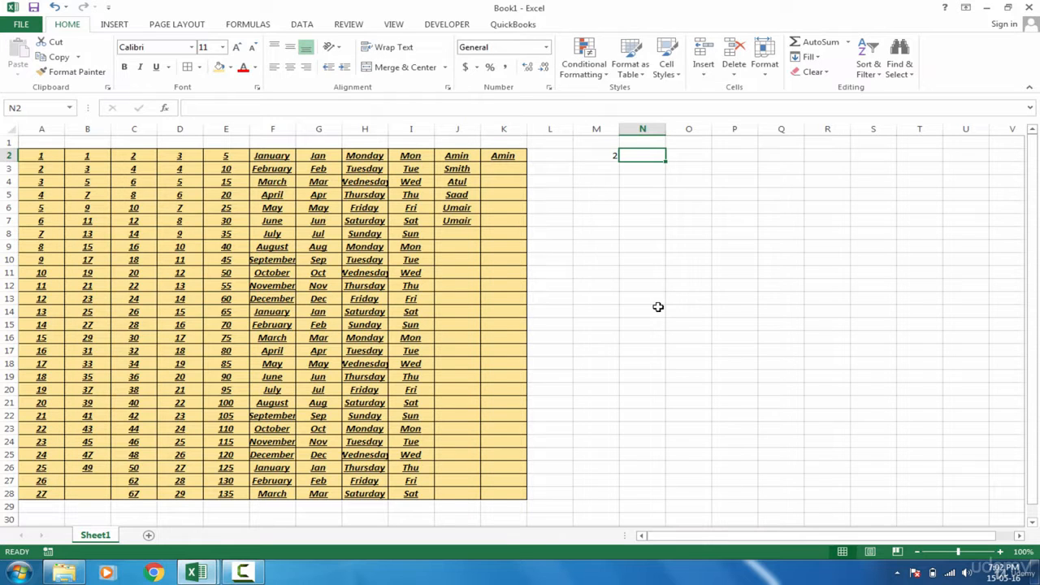
{"action": "type", "text": "4"}
{"action": "key", "text": "Tab"}
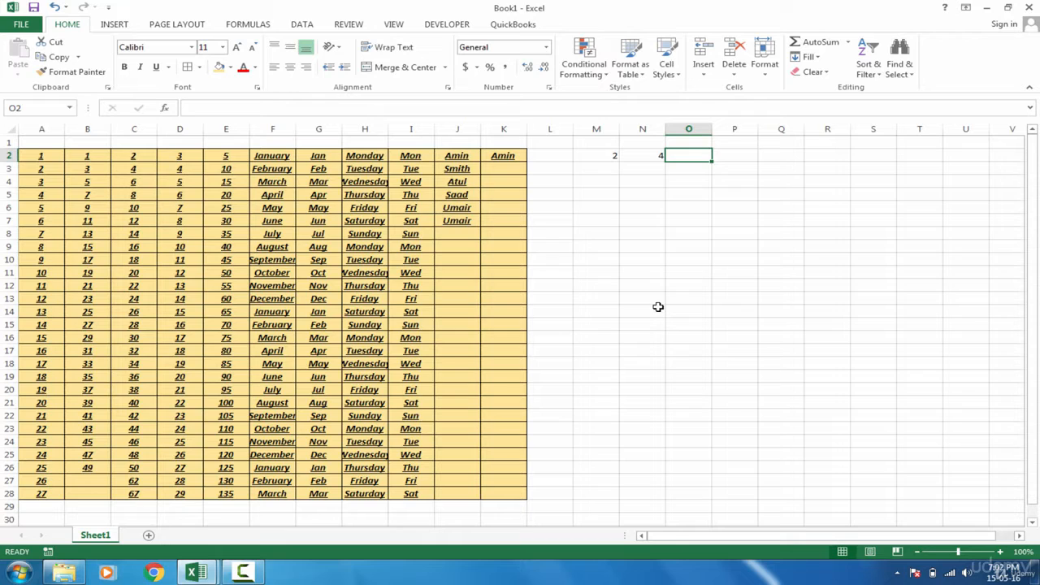
Enter the formula =2+4 in cell O2 using the literal numbers
{"action": "type", "text": "="}
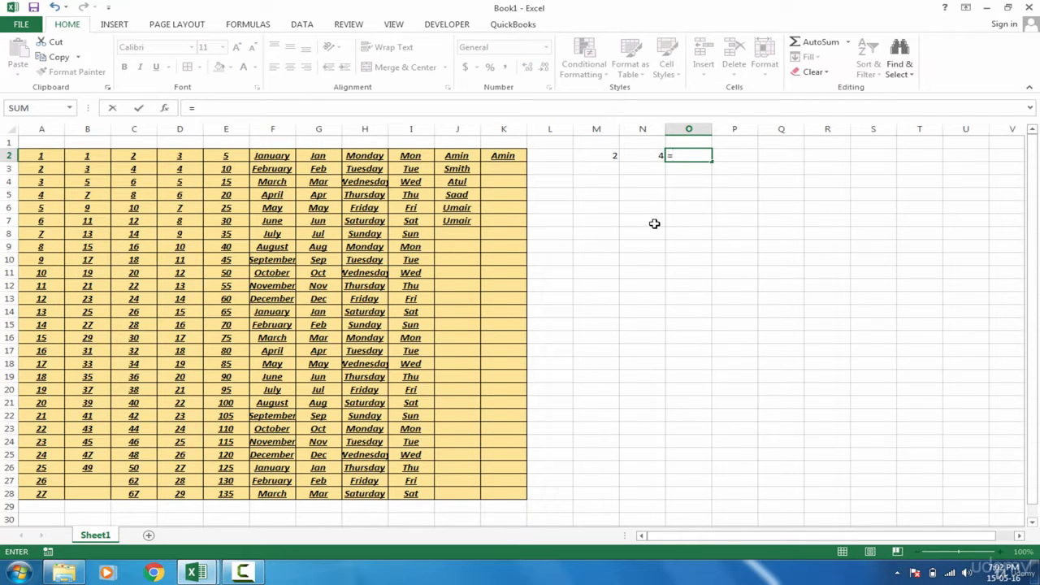
{"action": "type", "text": "2+4"}
{"action": "key", "text": "Return"}
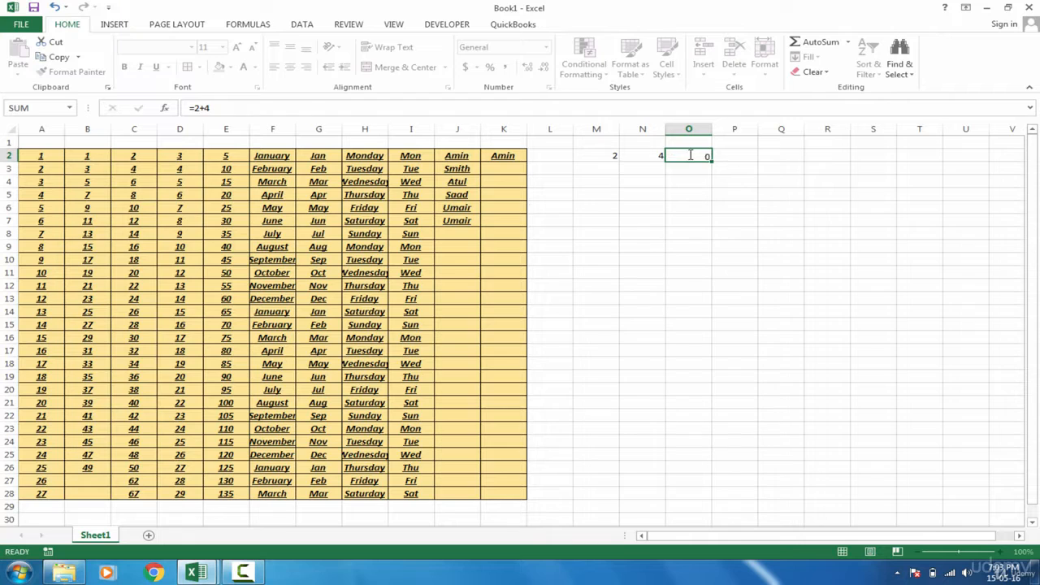
Change the value in cell N2 to 10
{"action": "left_click", "coordinate": [694, 156]}
{"action": "key", "text": "Left"}
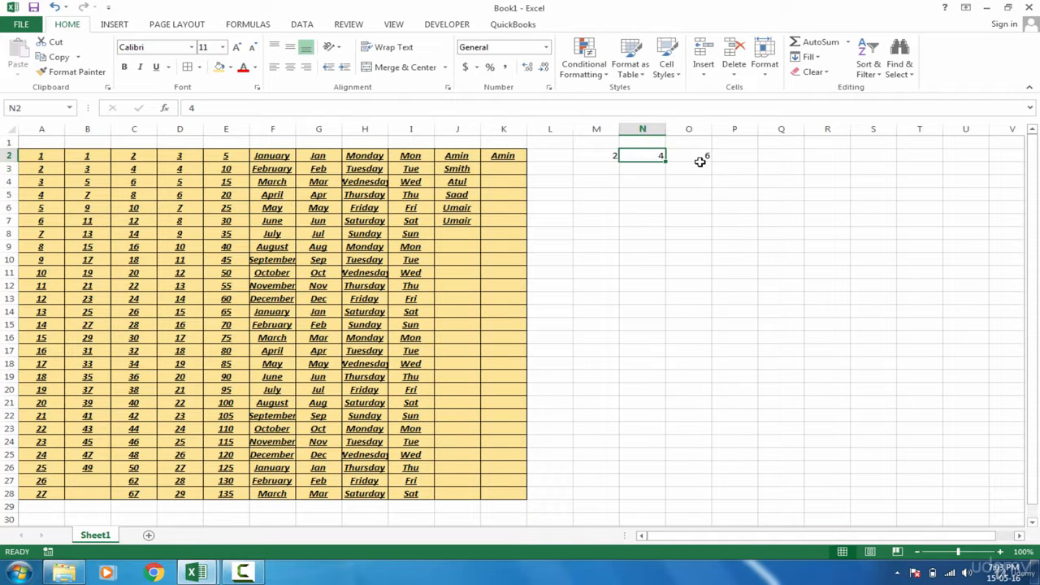
{"action": "type", "text": "10"}
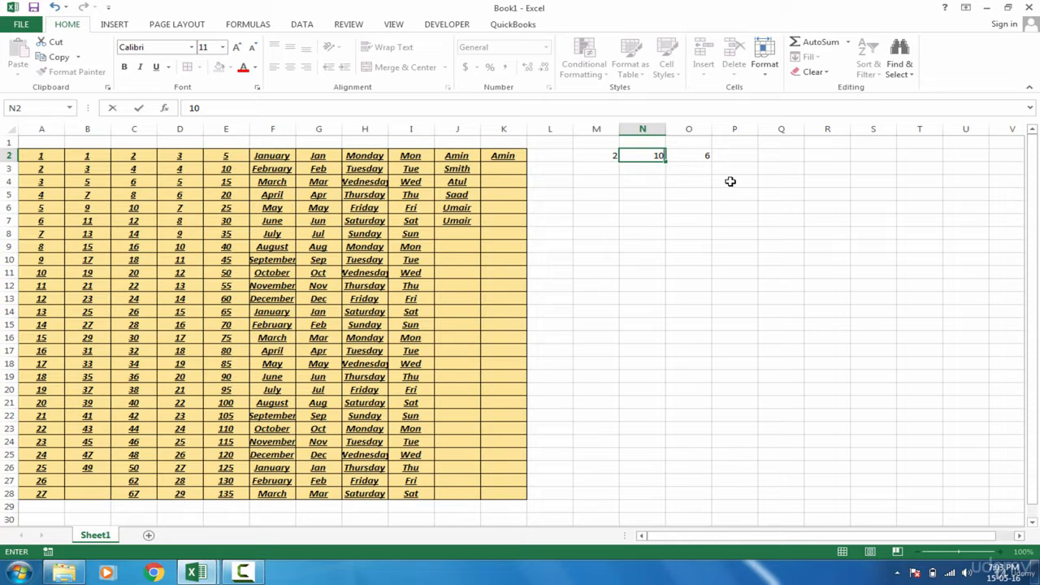
{"action": "key", "text": "Right"}
Replace the hard-coded formula in O2 with the cell-reference formula =M2+N2
{"action": "double_click", "coordinate": [697, 157]}
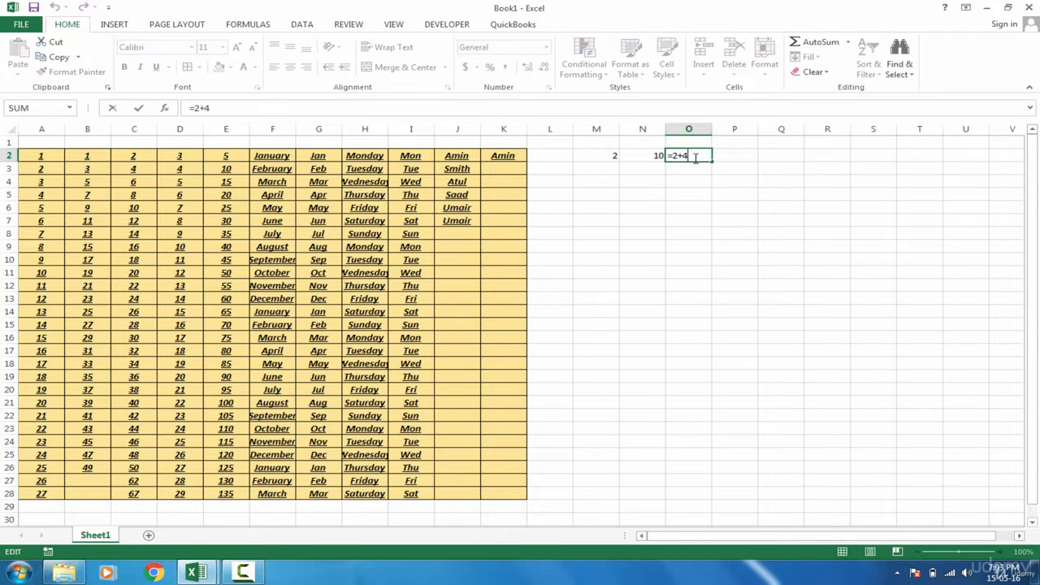
{"action": "left_click", "coordinate": [672, 156]}
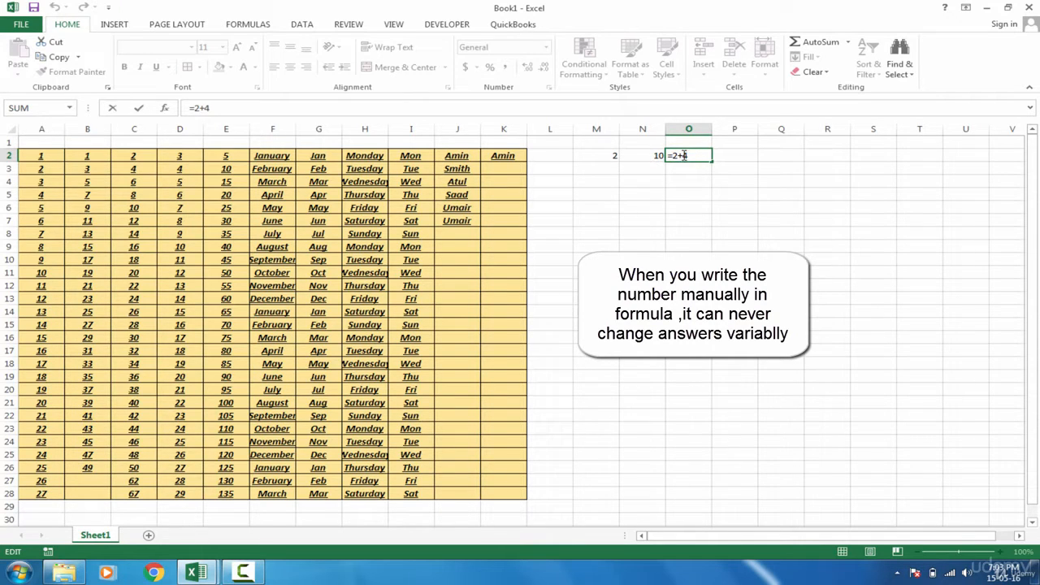
{"action": "left_click_drag", "start_coordinate": [690, 155], "coordinate": [670, 155]}
{"action": "type", "text": "="}
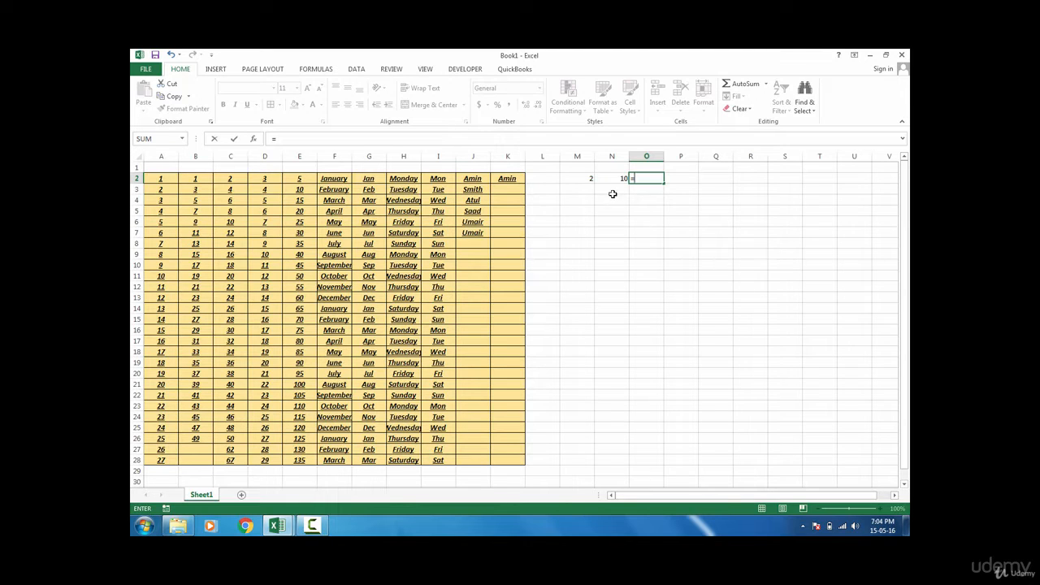
{"action": "left_click", "coordinate": [590, 178]}
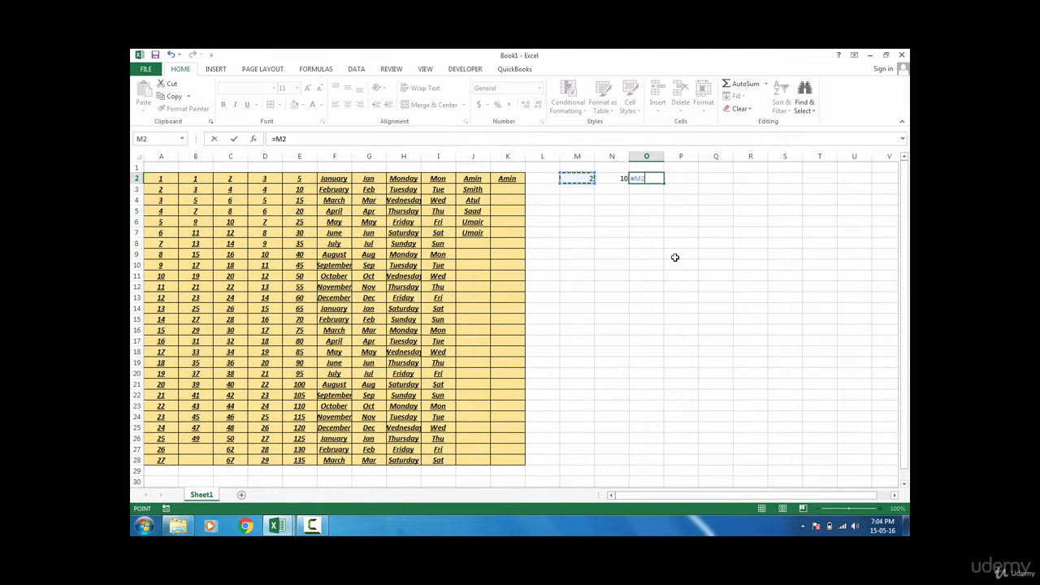
{"action": "type", "text": "+"}
{"action": "left_click", "coordinate": [609, 179]}
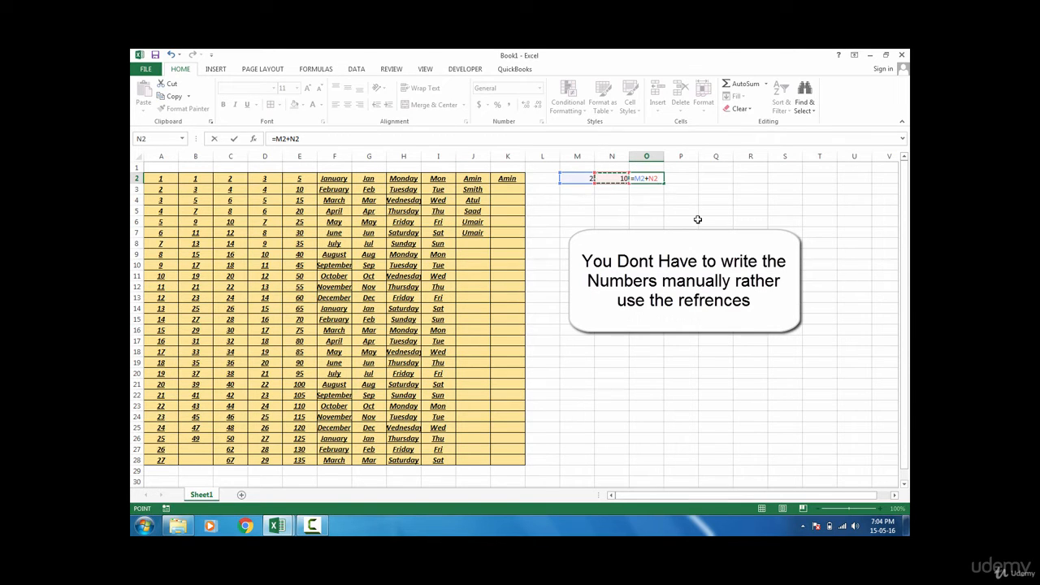
{"action": "key", "text": "Return"}
Change the value in cell M2 to 30 and check the sum in O2
{"action": "left_click", "coordinate": [581, 178]}
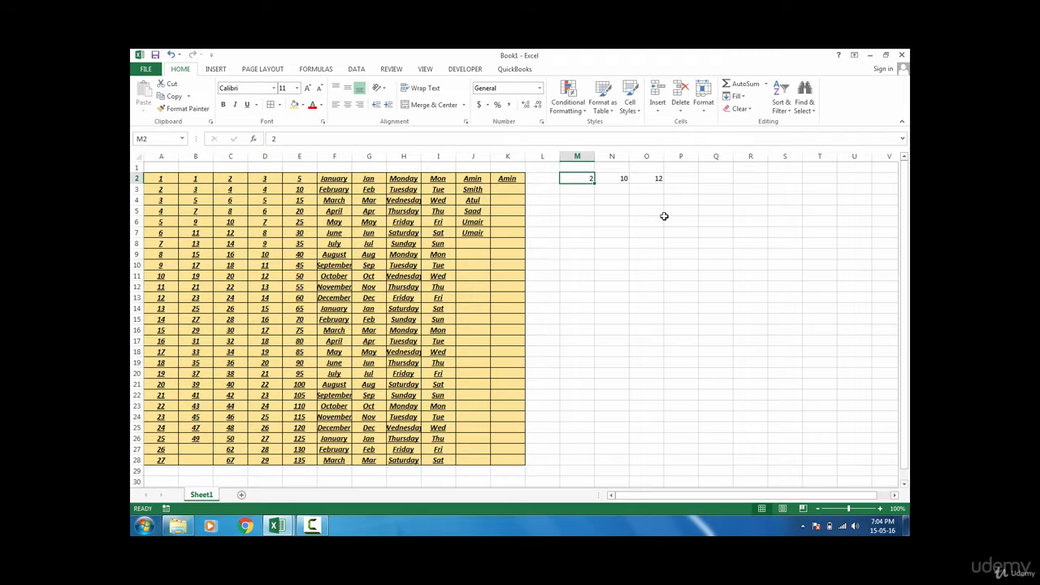
{"action": "type", "text": "30"}
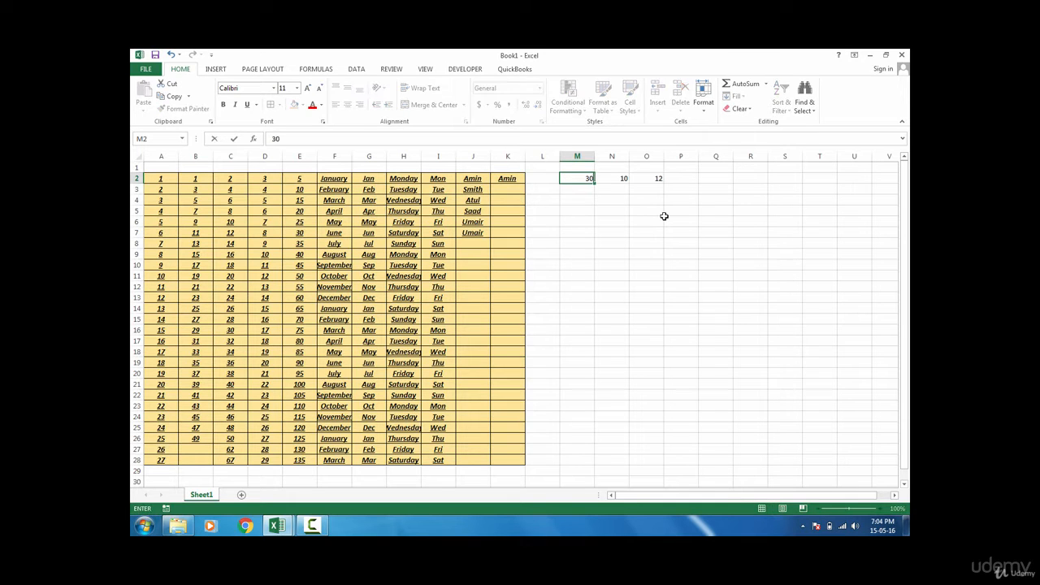
{"action": "key", "text": "Return"}
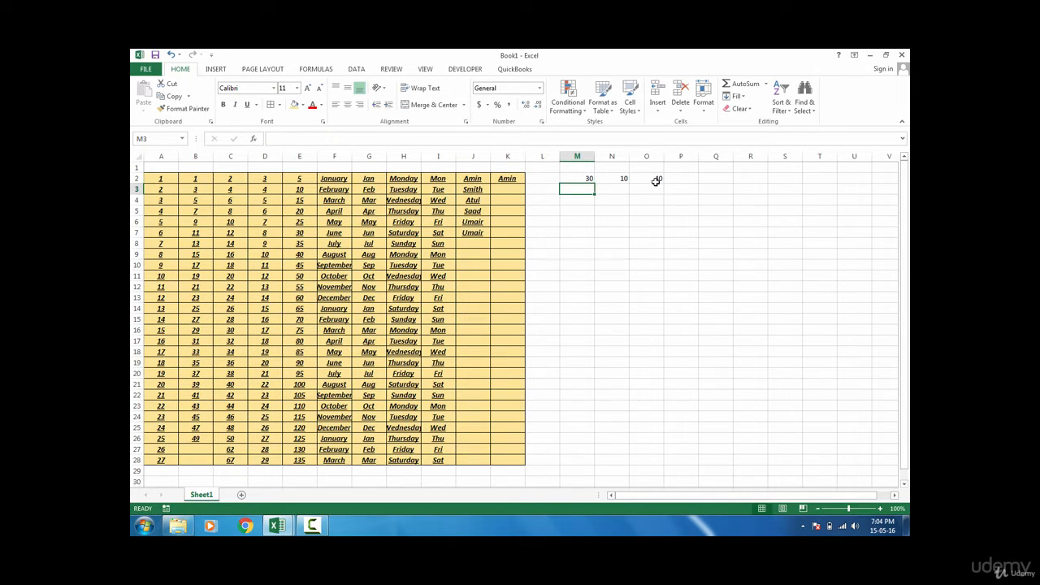
{"action": "left_click", "coordinate": [654, 179]}
Fill in two more rows of numbers: 40 and 34 in M3:N3, 51 and 20 in M4:N4
{"action": "left_click", "coordinate": [578, 189]}
{"action": "type", "text": "40"}
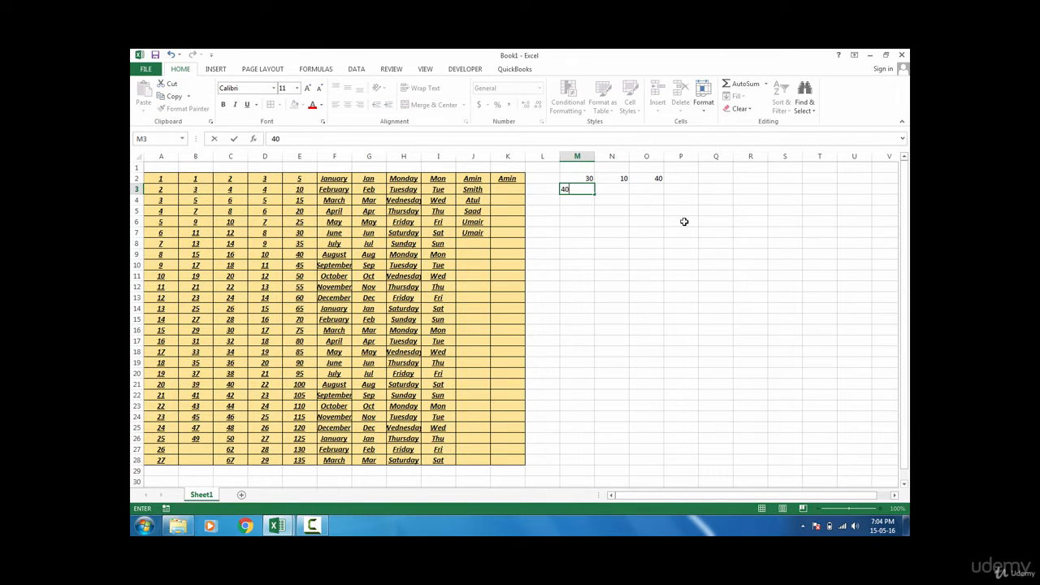
{"action": "key", "text": "Tab"}
{"action": "type", "text": "34"}
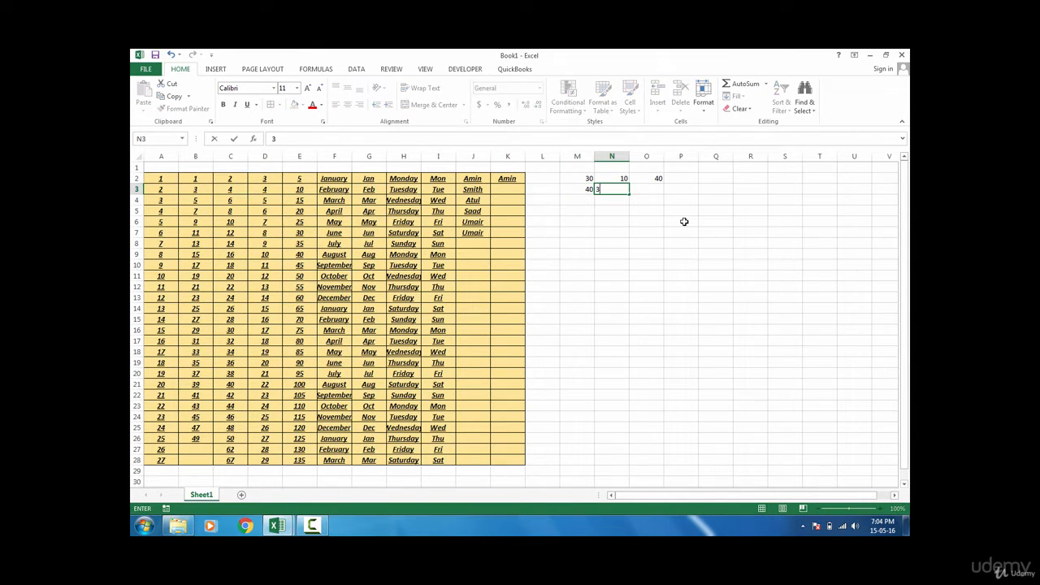
{"action": "key", "text": "Return"}
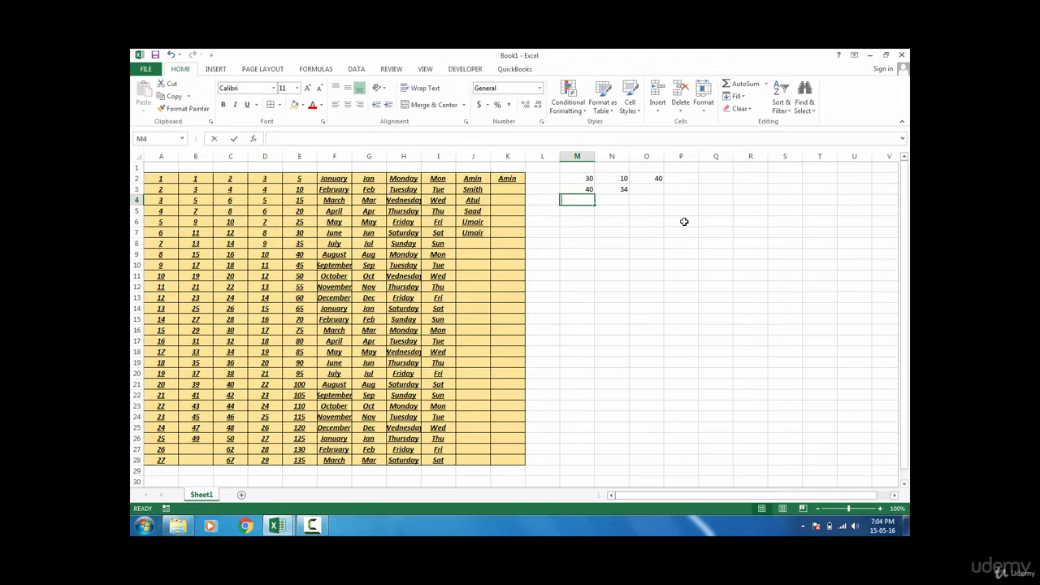
{"action": "type", "text": "51"}
{"action": "key", "text": "Tab"}
{"action": "type", "text": "20"}
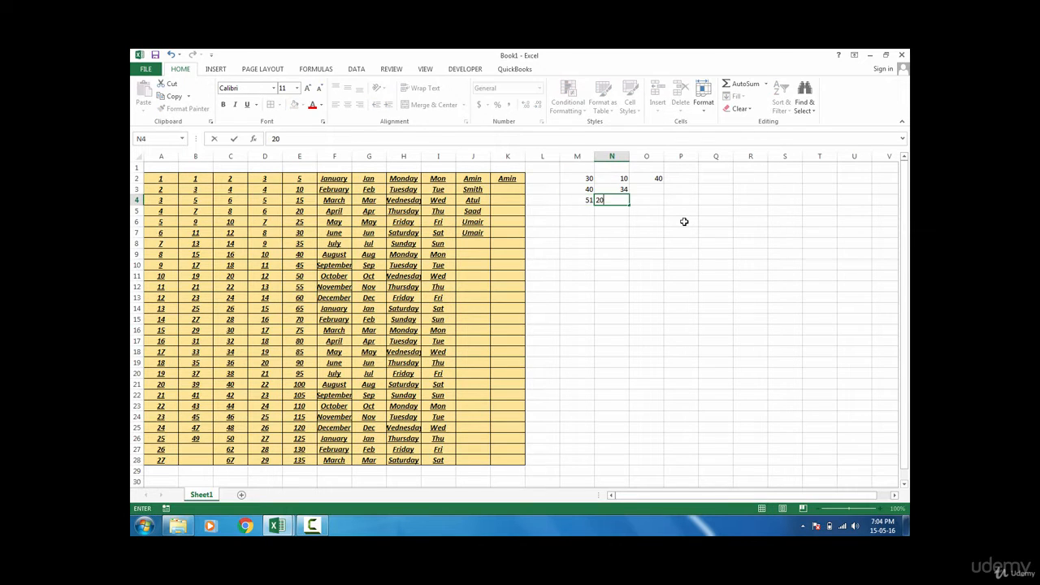
{"action": "key", "text": "Tab"}
Copy the formula in O2 down to cells O3 and O4
{"action": "left_click", "coordinate": [661, 179]}
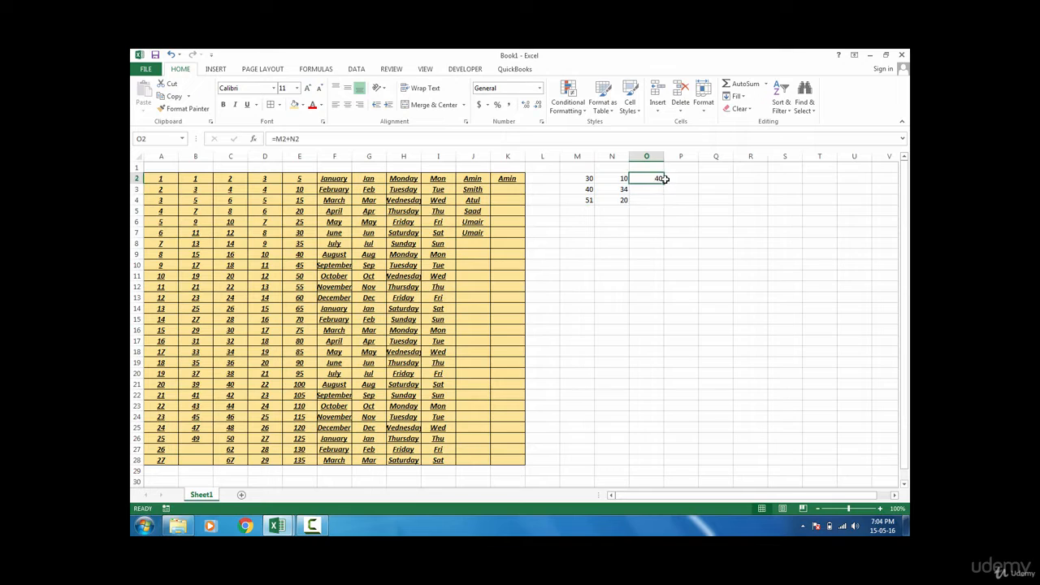
{"action": "double_click", "coordinate": [646, 178]}
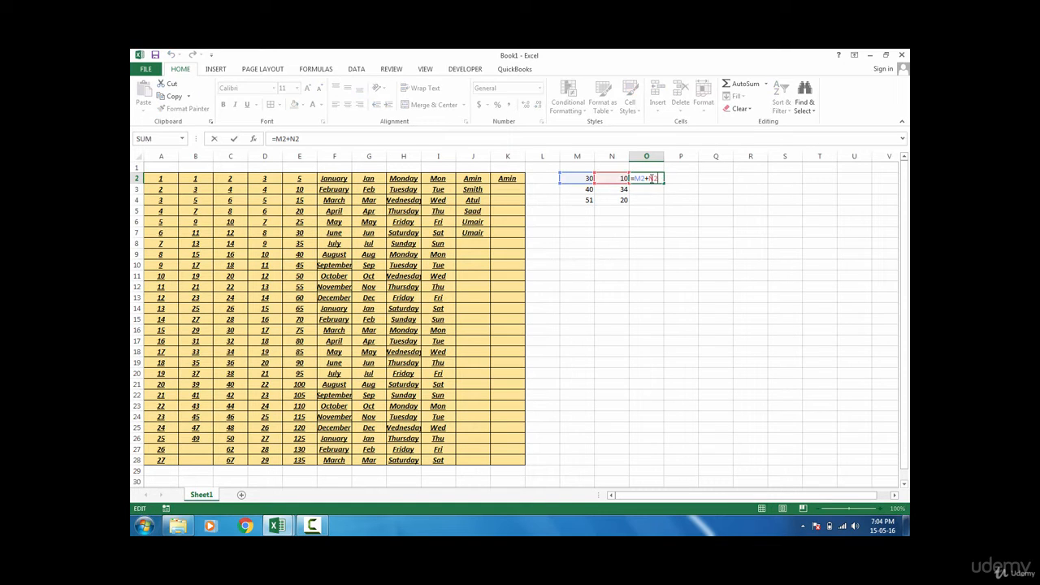
{"action": "key", "text": "Escape"}
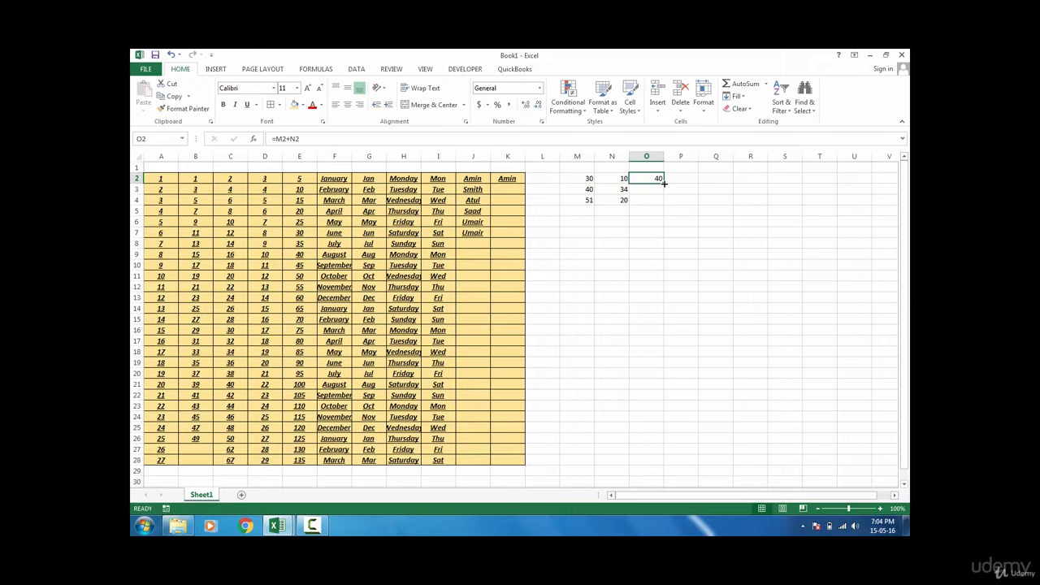
{"action": "left_click_drag", "start_coordinate": [664, 184], "coordinate": [664, 204]}
Inspect the formulas in O2, O3 and O4 to see which cells each one references
{"action": "left_click", "coordinate": [657, 180]}
{"action": "double_click", "coordinate": [658, 180]}
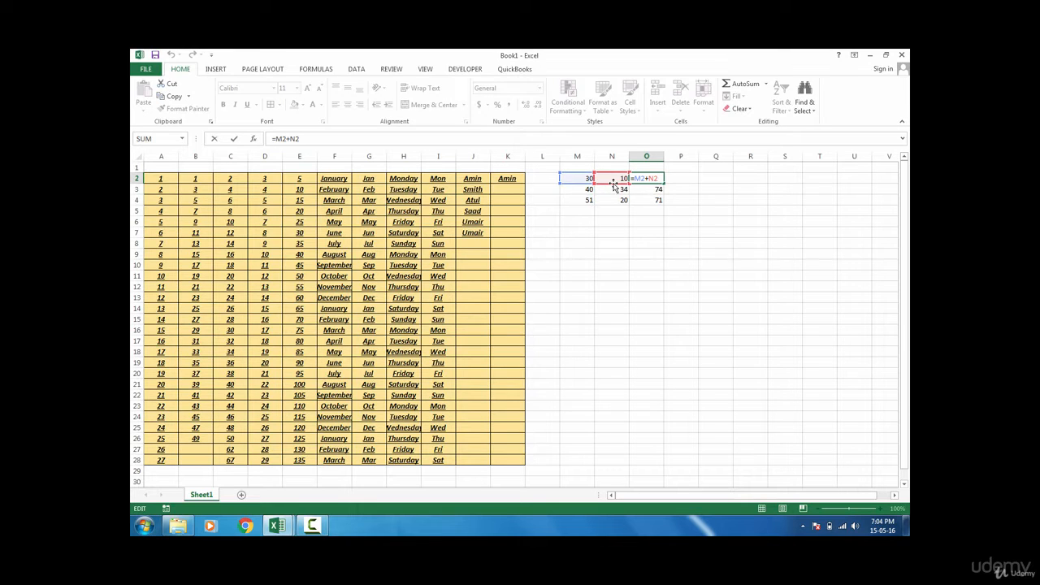
{"action": "key", "text": "Return"}
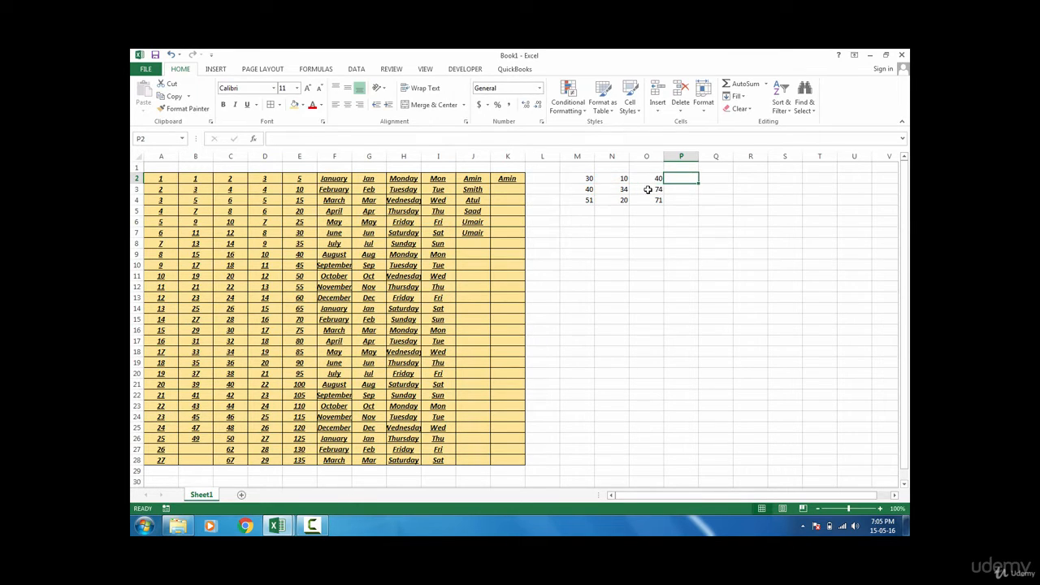
{"action": "double_click", "coordinate": [654, 186]}
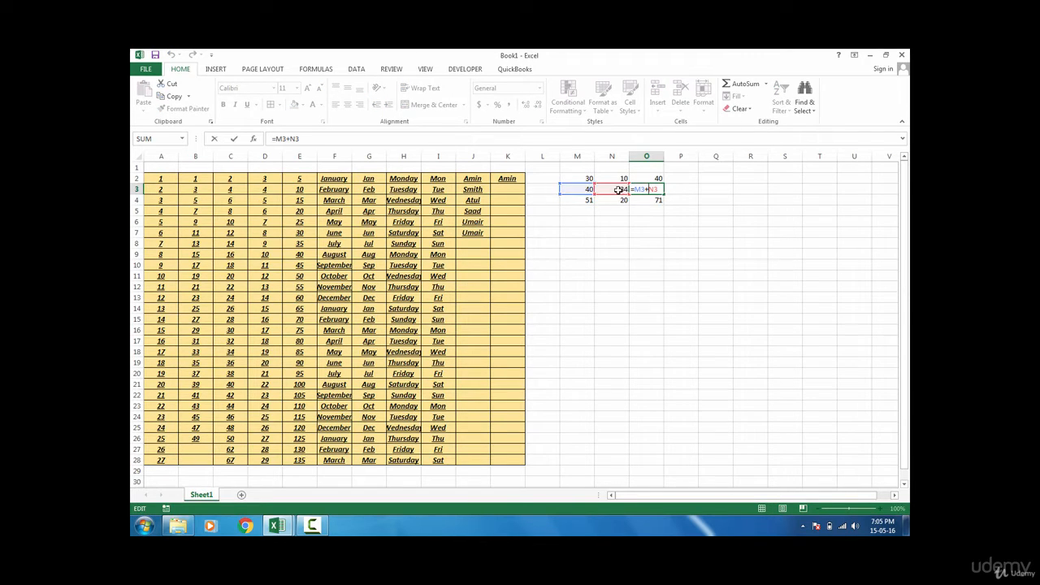
{"action": "key", "text": "Tab"}
{"action": "left_click", "coordinate": [657, 201]}
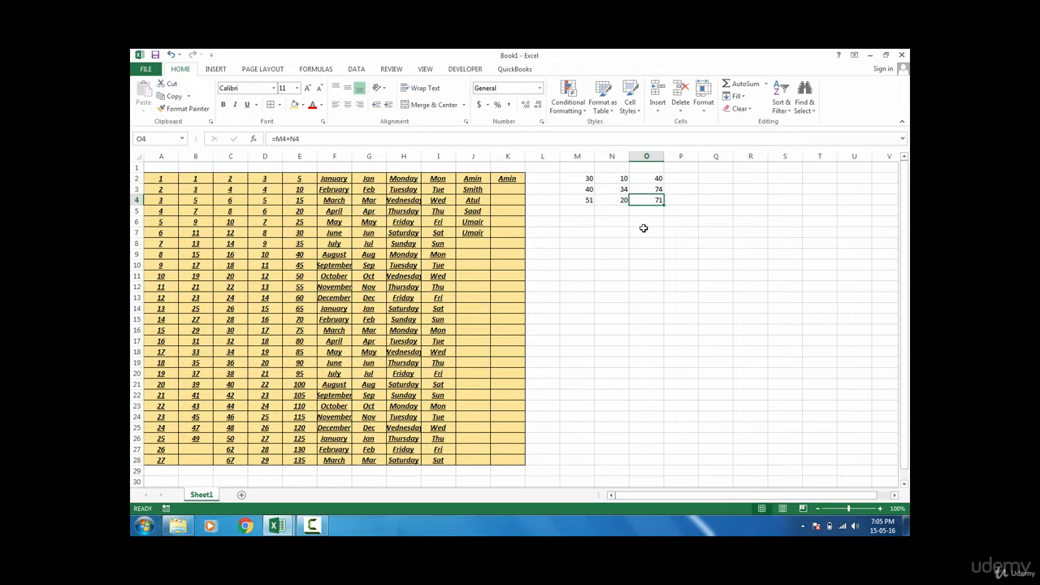
Start a formula with an equals sign in cell A29, directly below the numbers in column A
{"action": "left_click", "coordinate": [644, 228]}
{"action": "key", "text": "Left"}
{"action": "key", "text": "Left"}
{"action": "key", "text": "Left"}
{"action": "key", "text": "Left"}
{"action": "key", "text": "Left"}
{"action": "key", "text": "Left"}
{"action": "key", "text": "Left"}
{"action": "key", "text": "Left"}
{"action": "key", "text": "Left"}
{"action": "key", "text": "Left"}
{"action": "key", "text": "Left"}
{"action": "key", "text": "Left"}
{"action": "key", "text": "Left"}
{"action": "key", "text": "Left"}
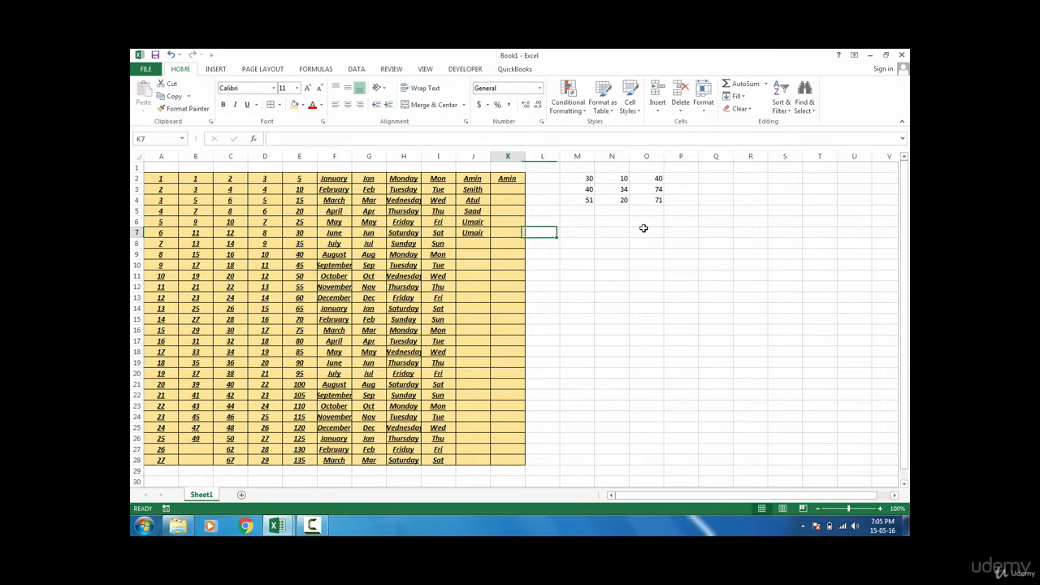
{"action": "key", "text": "Down"}
{"action": "key", "text": "Down"}
{"action": "key", "text": "Down"}
{"action": "key", "text": "Down"}
{"action": "key", "text": "Down"}
{"action": "key", "text": "Down"}
{"action": "key", "text": "Down"}
{"action": "key", "text": "Down"}
{"action": "key", "text": "Down"}
{"action": "key", "text": "Down"}
{"action": "key", "text": "Down"}
{"action": "key", "text": "Down"}
{"action": "key", "text": "Down"}
{"action": "key", "text": "Down"}
{"action": "key", "text": "Down"}
{"action": "key", "text": "Down"}
{"action": "key", "text": "Down"}
{"action": "key", "text": "Down"}
{"action": "key", "text": "Down"}
{"action": "key", "text": "Down"}
{"action": "key", "text": "Down"}
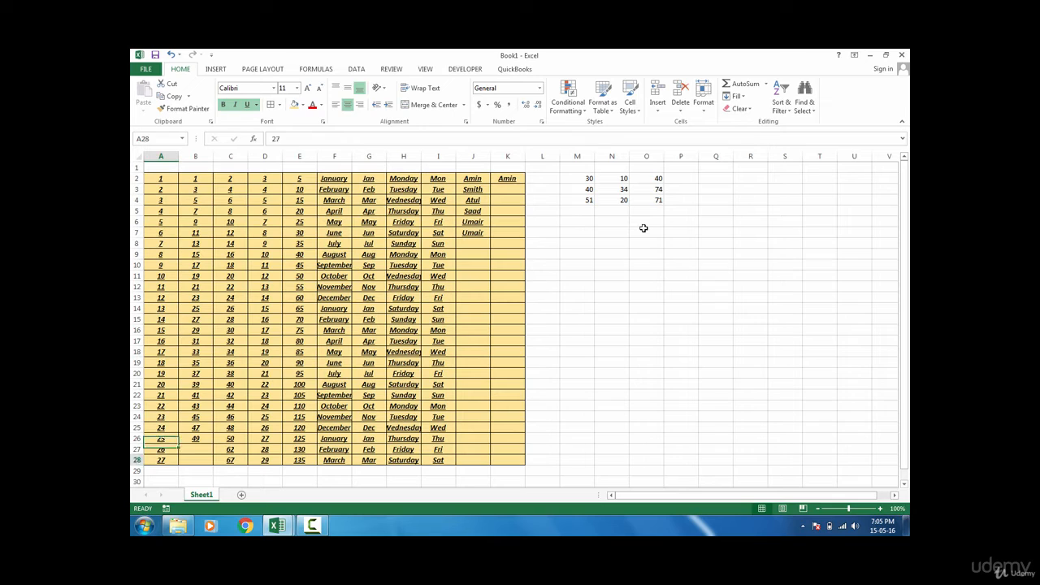
{"action": "double_click", "coordinate": [163, 473]}
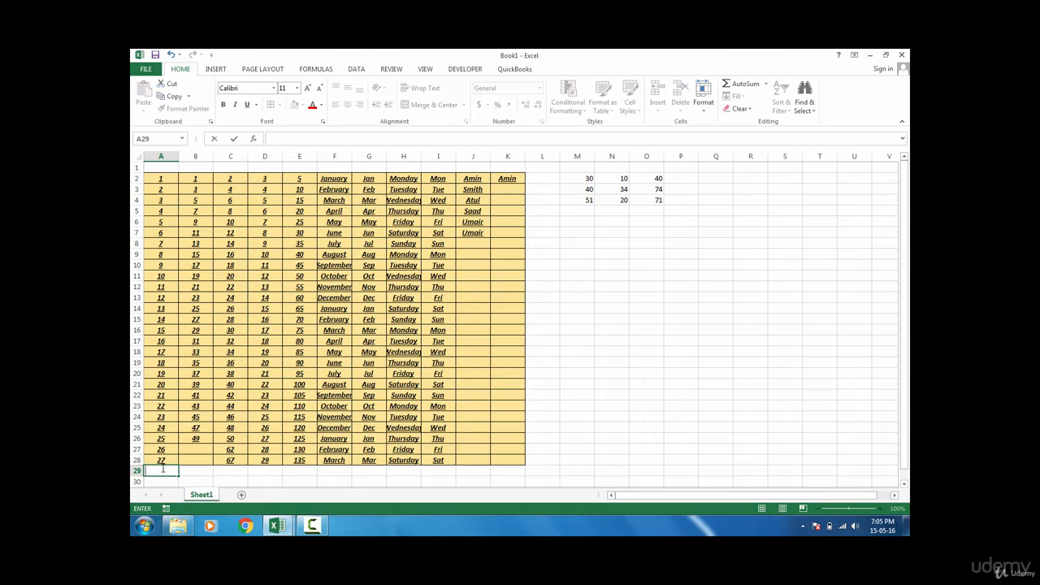
{"action": "type", "text": "="}
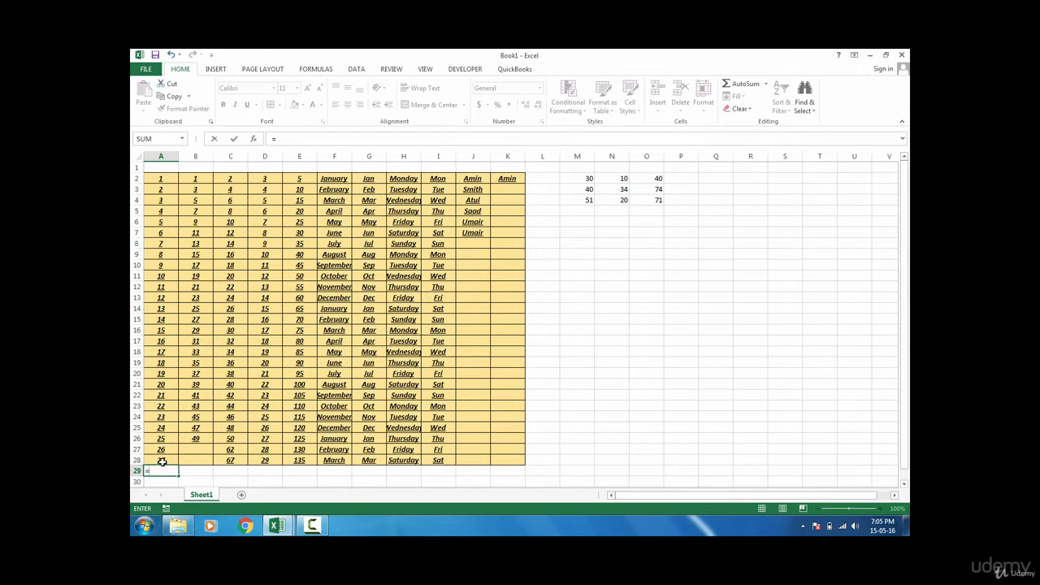
Try to build the sum in A29 cell by cell as =A28+A27+A26
{"action": "left_click", "coordinate": [163, 460]}
{"action": "type", "text": "+"}
{"action": "left_click", "coordinate": [158, 449]}
{"action": "type", "text": "+"}
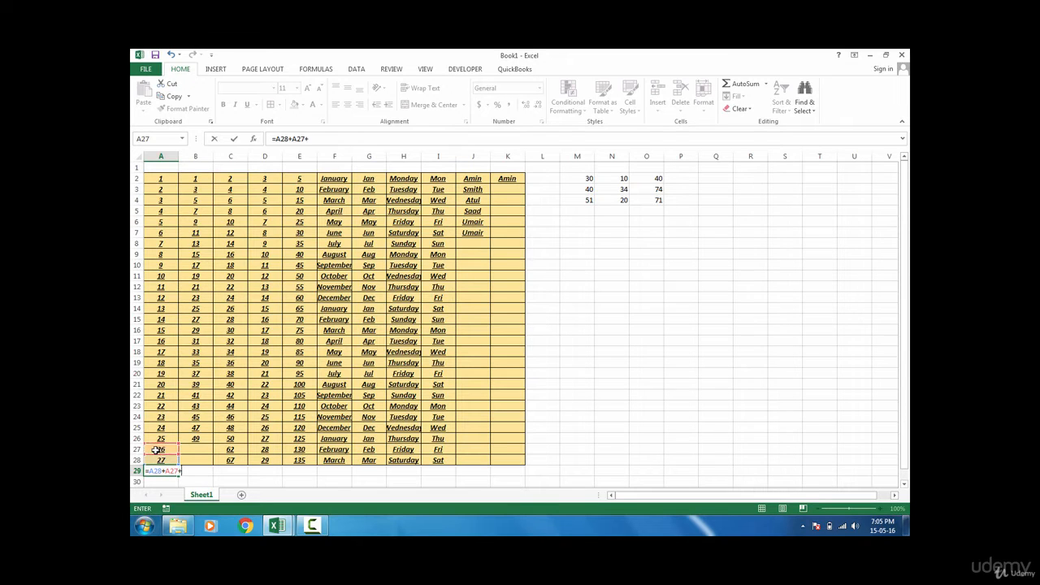
{"action": "left_click", "coordinate": [157, 439]}
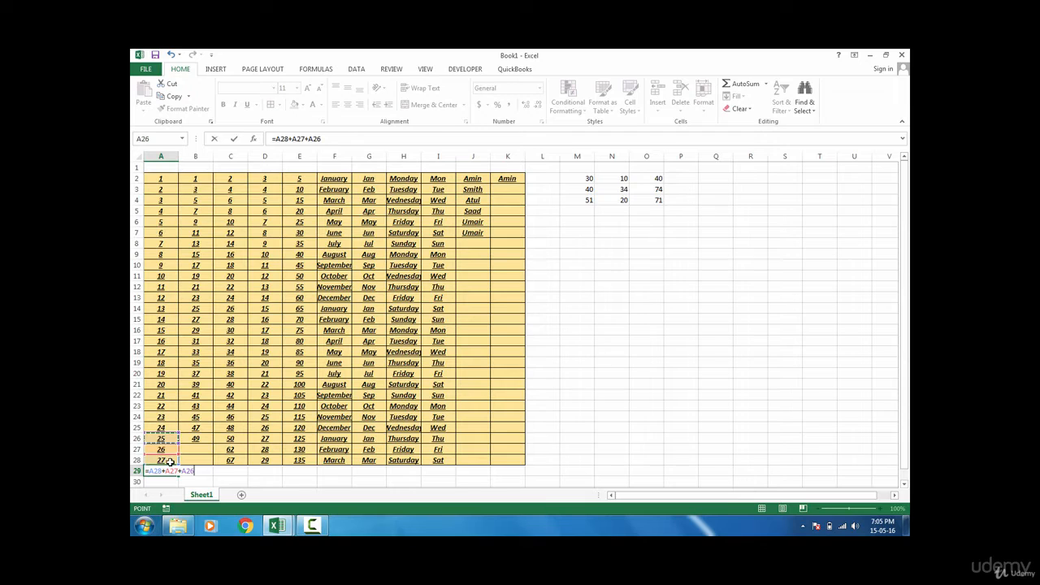
Erase the cell references from the formula in A29, keeping only the equals sign
{"action": "key", "text": "BackSpace"}
{"action": "key", "text": "BackSpace"}
{"action": "key", "text": "BackSpace"}
{"action": "key", "text": "BackSpace"}
{"action": "key", "text": "BackSpace"}
{"action": "key", "text": "BackSpace"}
{"action": "key", "text": "BackSpace"}
{"action": "key", "text": "BackSpace"}
{"action": "key", "text": "BackSpace"}
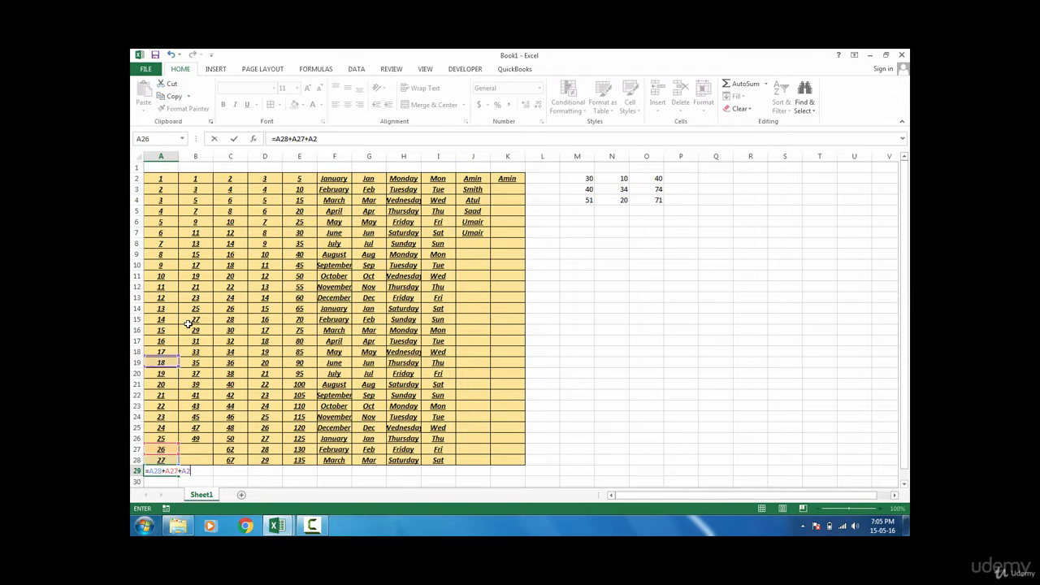
{"action": "key", "text": "BackSpace"}
{"action": "key", "text": "BackSpace"}
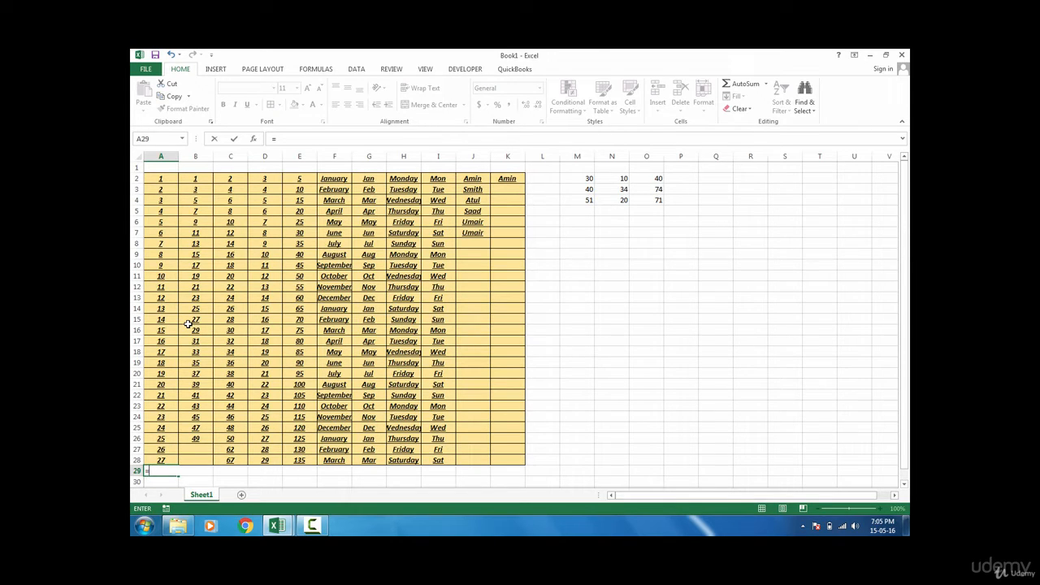
Try to total column A in A29 with a SUM formula listing cells individually, starting =SUM(A2,A3,
{"action": "type", "text": "sum"}
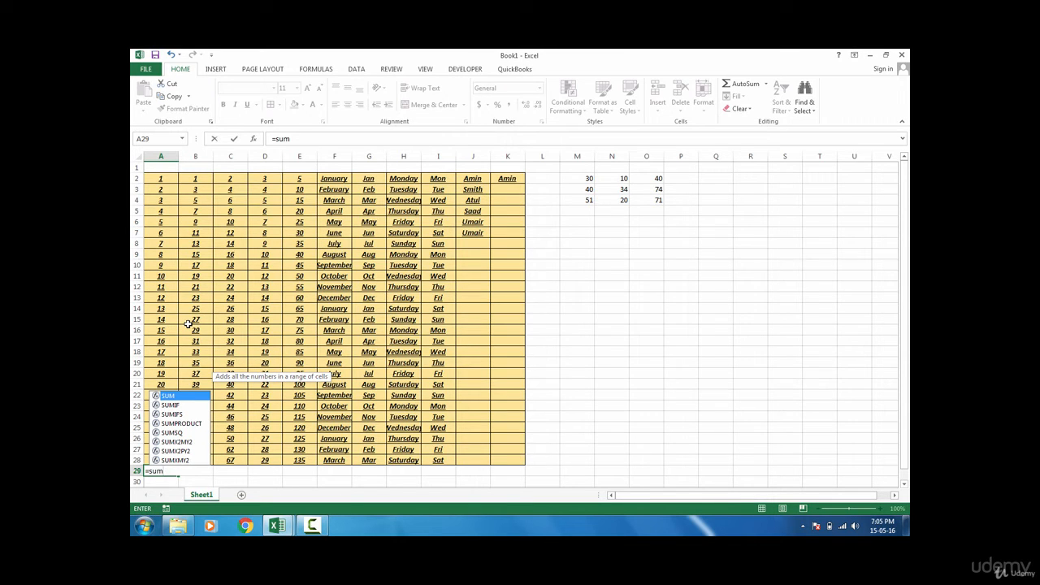
{"action": "key", "text": "Tab"}
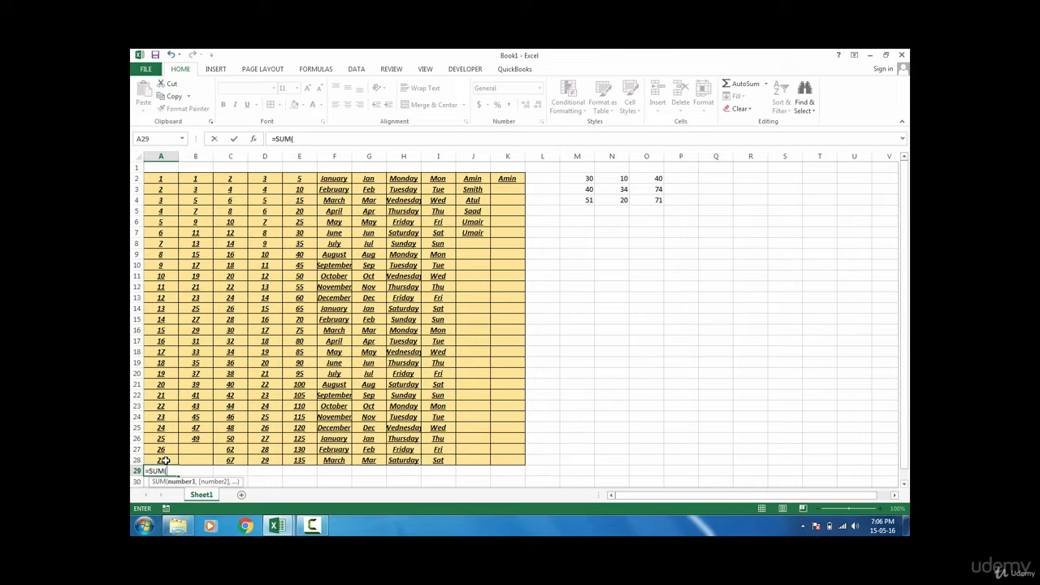
{"action": "left_click", "coordinate": [161, 179]}
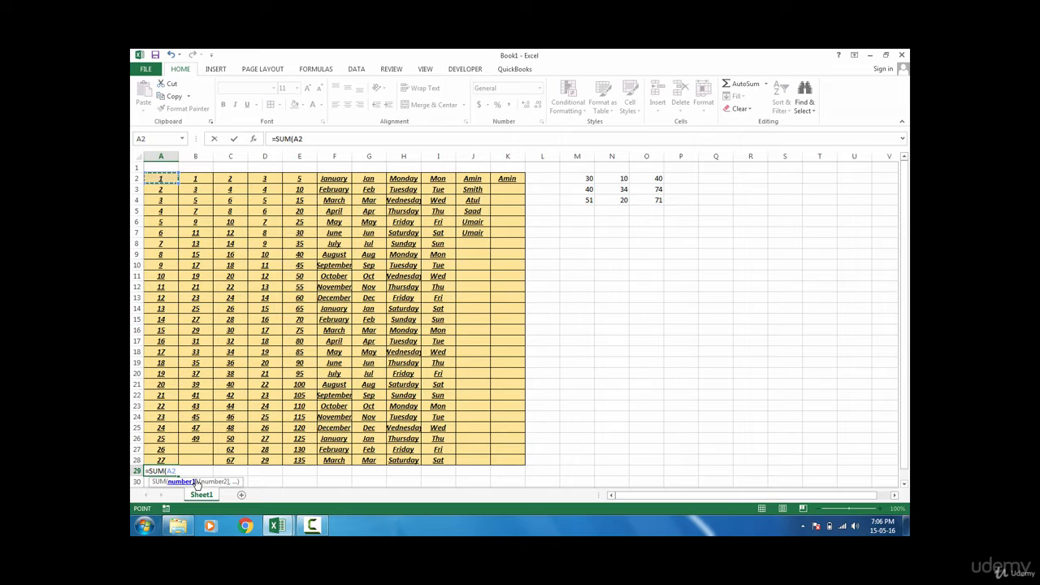
{"action": "type", "text": ","}
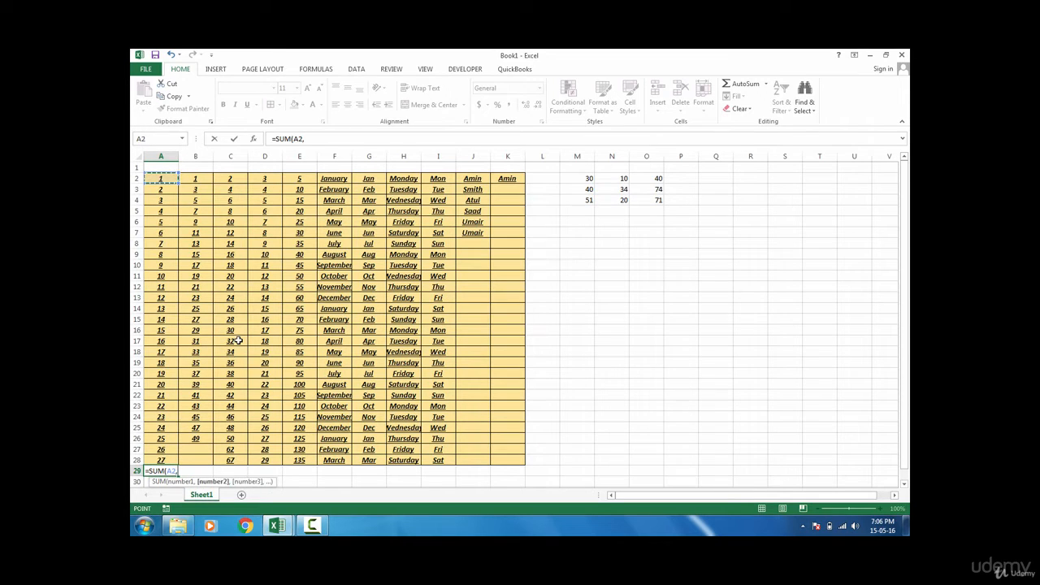
{"action": "left_click", "coordinate": [169, 190]}
{"action": "type", "text": ","}
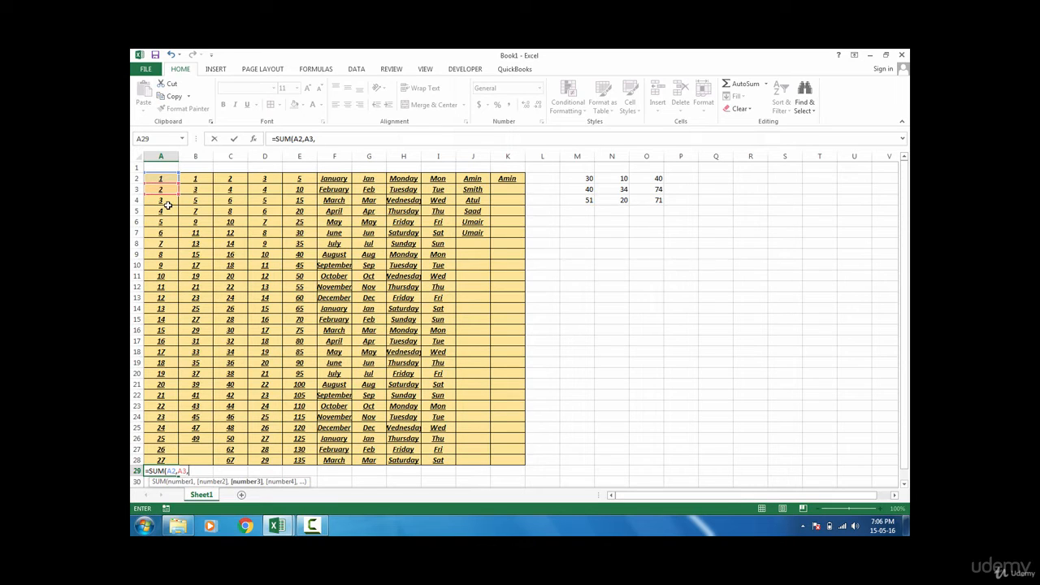
Erase the individual cell references from the formula in A29, keeping only =SUM(
{"action": "key", "text": "BackSpace"}
{"action": "key", "text": "BackSpace"}
{"action": "key", "text": "BackSpace"}
{"action": "key", "text": "BackSpace"}
{"action": "key", "text": "BackSpace"}
{"action": "key", "text": "BackSpace"}
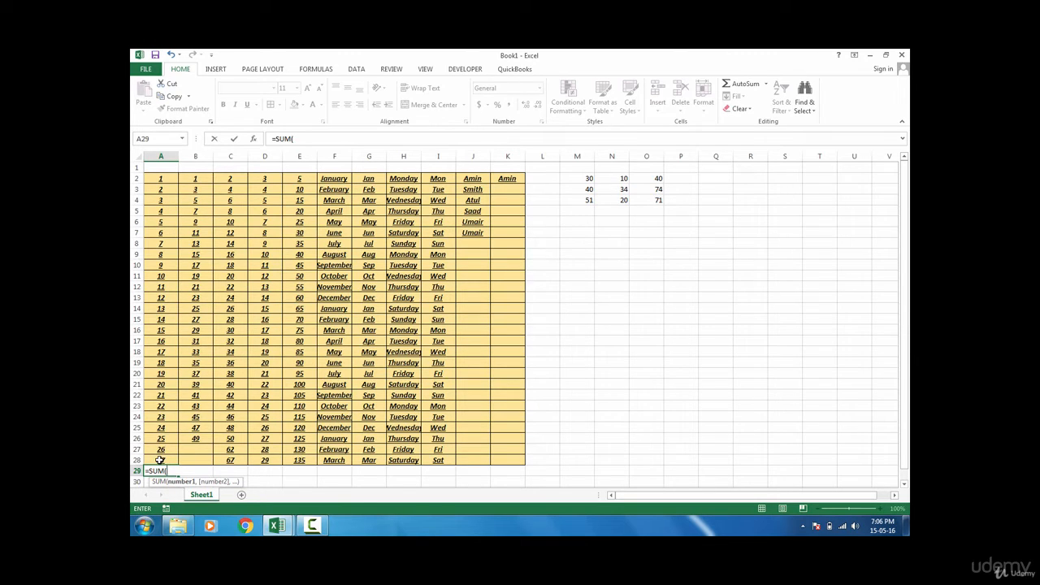
Select the column A numbers as the SUM range and enter the formula in A29 as =SUM(A2:A28)
{"action": "left_click_drag", "start_coordinate": [160, 460], "coordinate": [157, 177]}
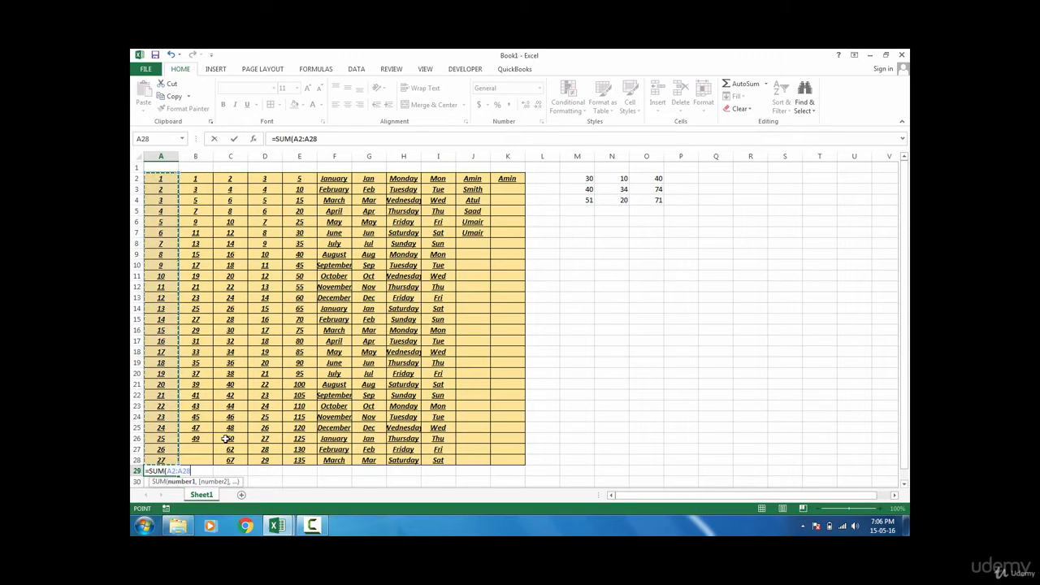
{"action": "left_click", "coordinate": [165, 460]}
{"action": "left_click_drag", "start_coordinate": [165, 460], "coordinate": [160, 401]}
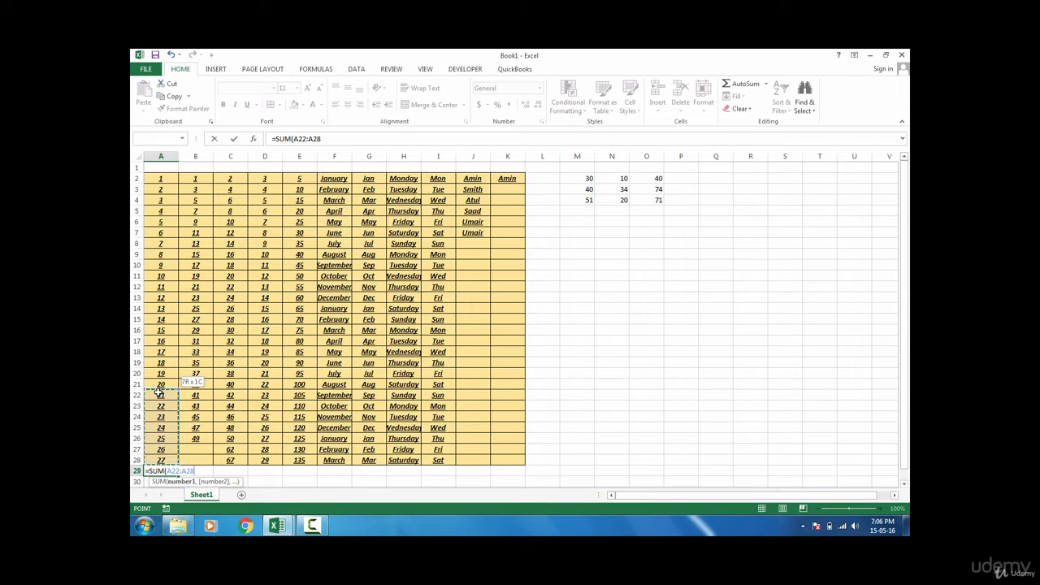
{"action": "left_click_drag", "start_coordinate": [160, 372], "coordinate": [160, 177]}
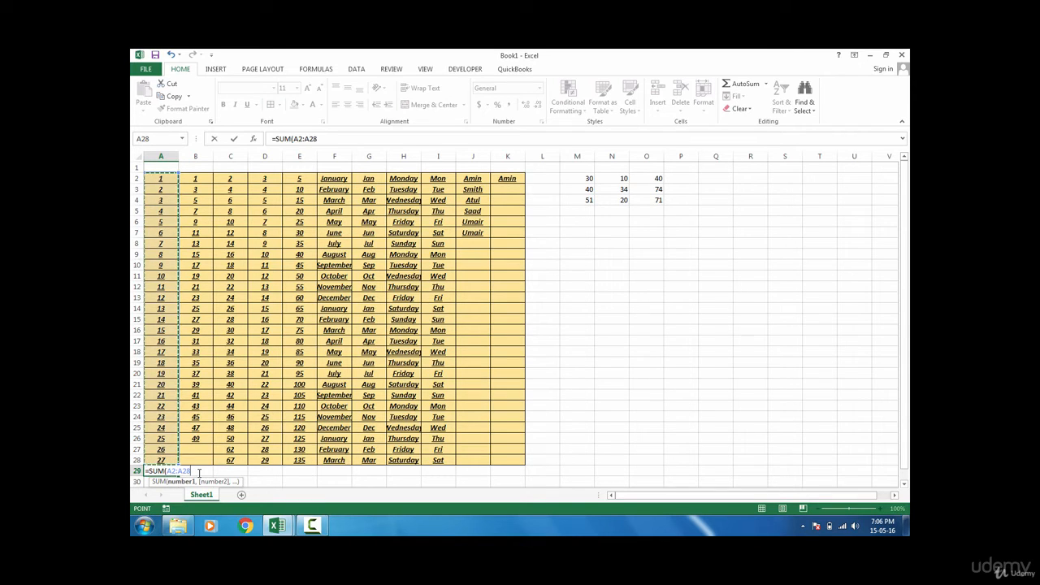
{"action": "type", "text": ")"}
{"action": "key", "text": "BackSpace"}
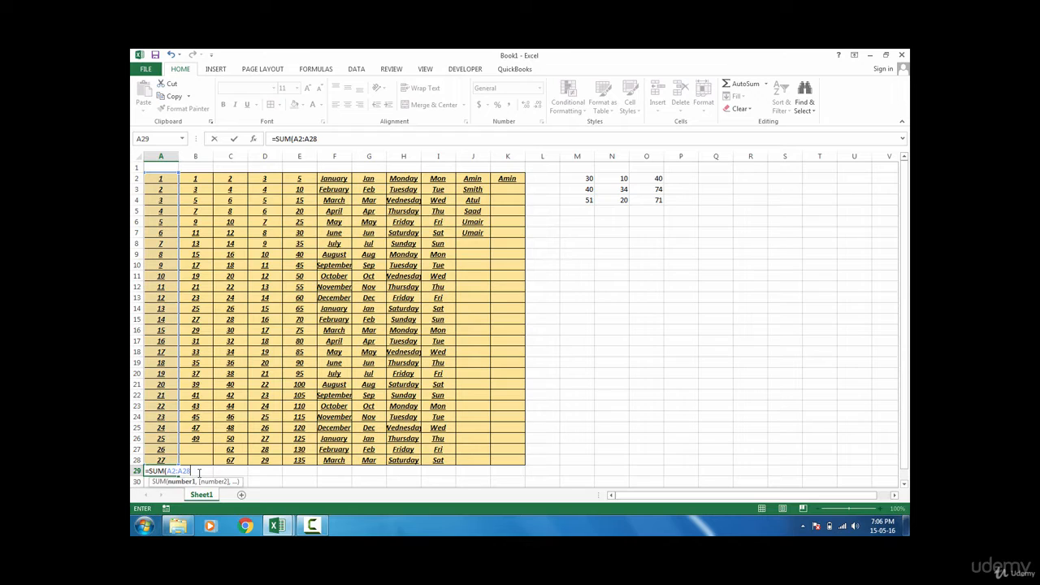
{"action": "left_click", "coordinate": [171, 471]}
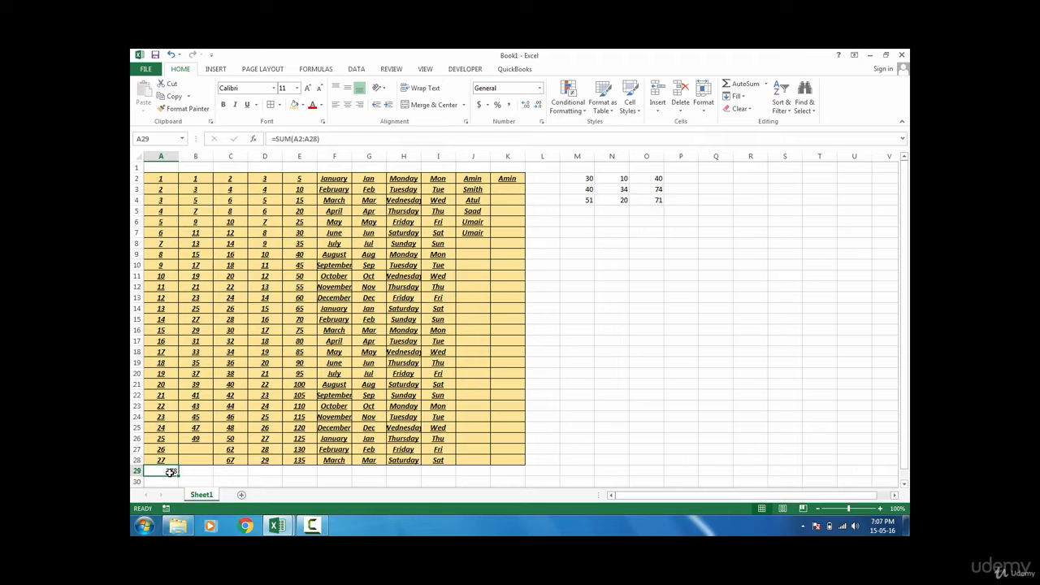
Clear A29, start a new sum formula there, browse the suggested functions and insert SUMPRODUCT
{"action": "key", "text": "Delete"}
{"action": "type", "text": "=sum"}
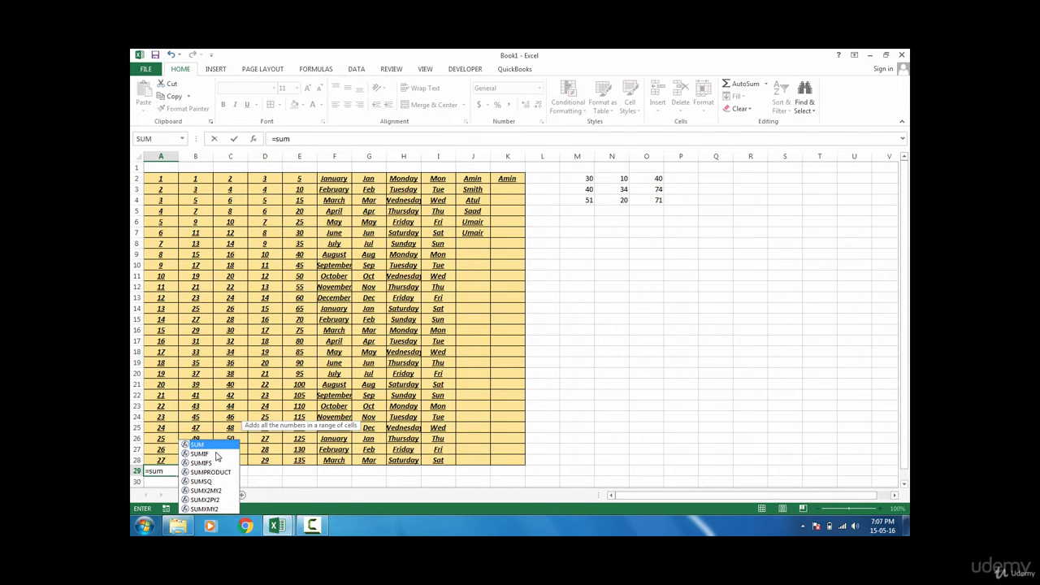
{"action": "key", "text": "Down"}
{"action": "key", "text": "Down"}
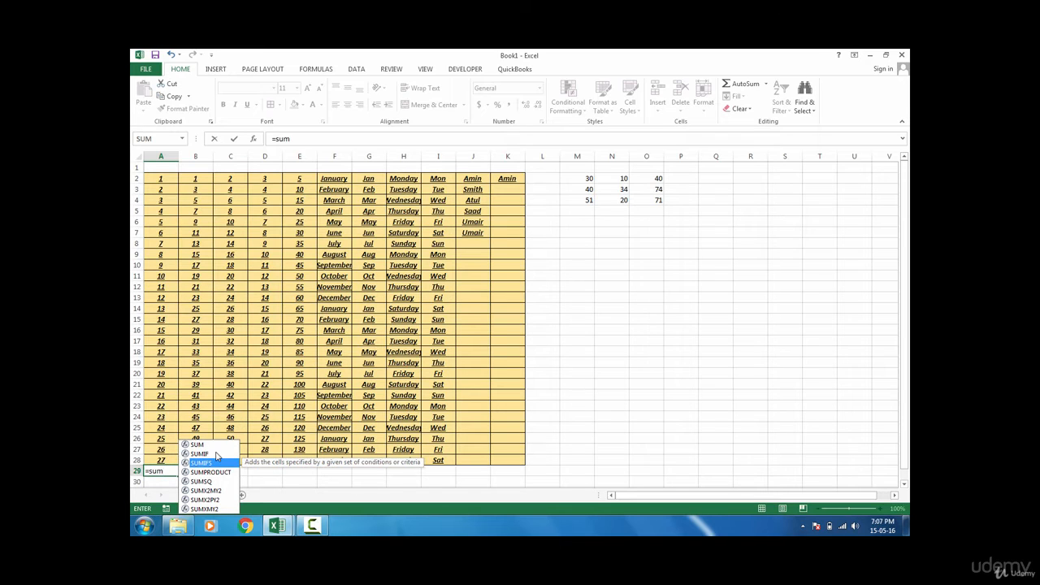
{"action": "key", "text": "Up"}
{"action": "key", "text": "Up"}
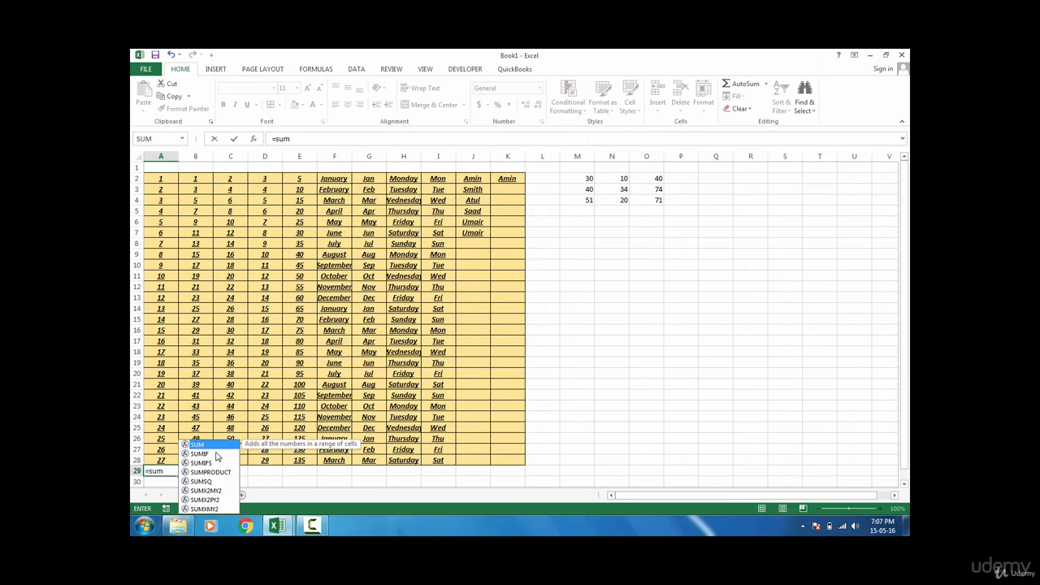
{"action": "key", "text": "Down"}
{"action": "key", "text": "Down"}
{"action": "key", "text": "Down"}
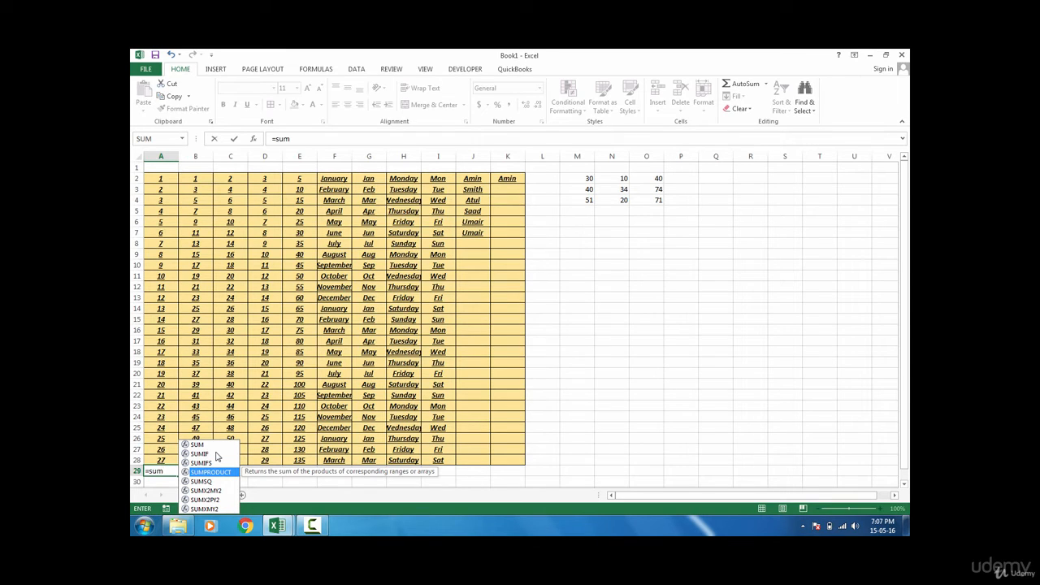
{"action": "key", "text": "Tab"}
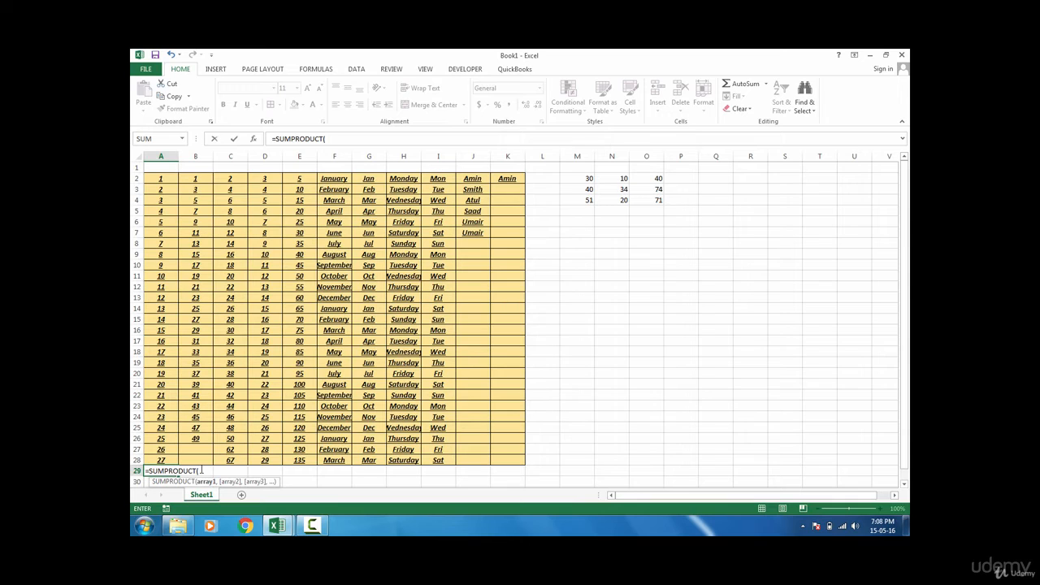
Shorten the function name in A29 from SUMPRODUCT back to SUM
{"action": "key", "text": "BackSpace"}
{"action": "key", "text": "BackSpace"}
{"action": "key", "text": "BackSpace"}
{"action": "key", "text": "BackSpace"}
{"action": "key", "text": "BackSpace"}
{"action": "key", "text": "BackSpace"}
{"action": "key", "text": "BackSpace"}
{"action": "key", "text": "BackSpace"}
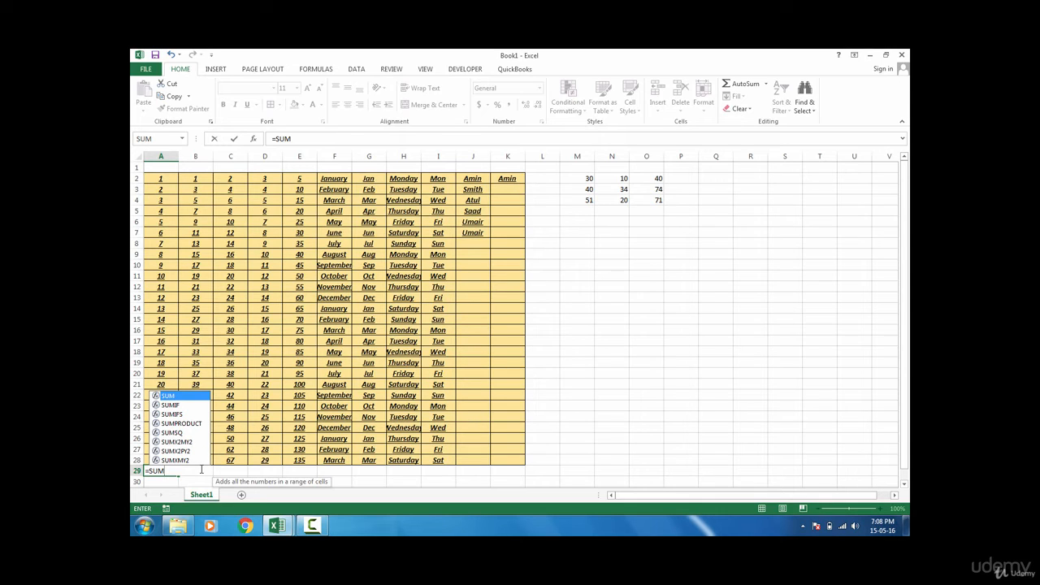
Complete the formula in A29 as =SUM(A2:A28), extending the range from A28 up to the first number
{"action": "type", "text": "("}
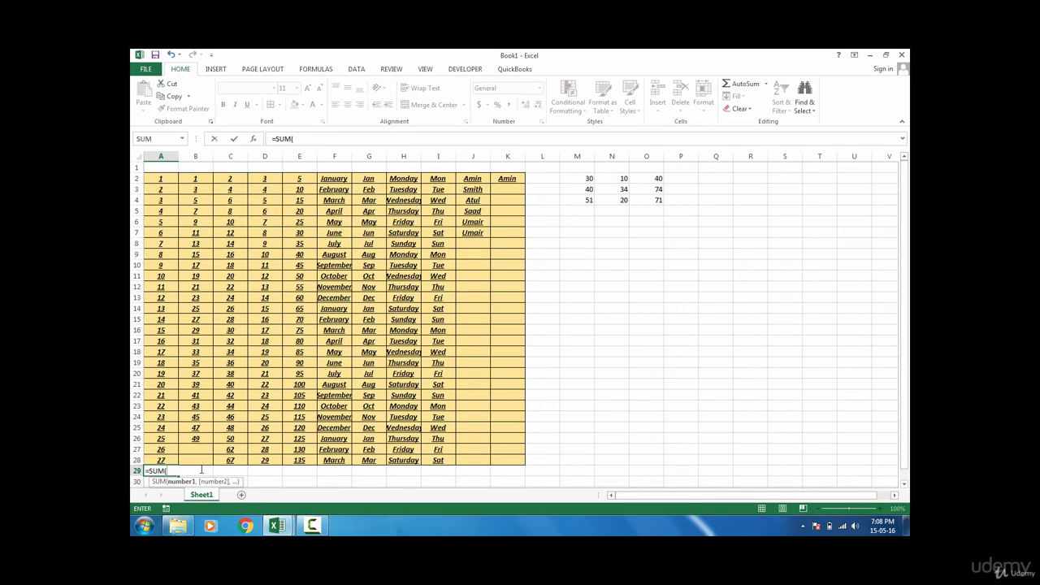
{"action": "key", "text": "Up"}
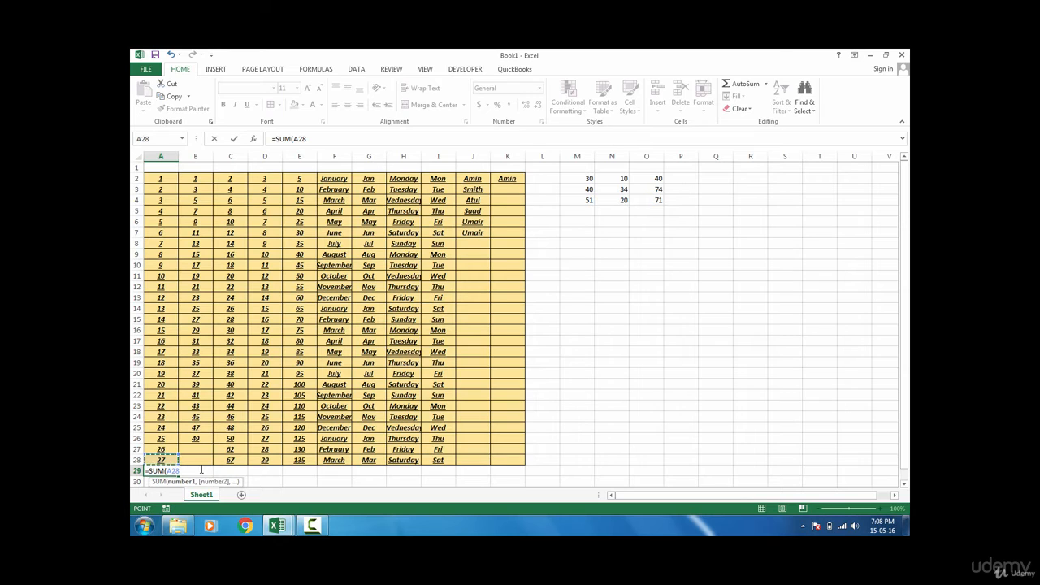
{"action": "key", "text": "ctrl+shift+Up"}
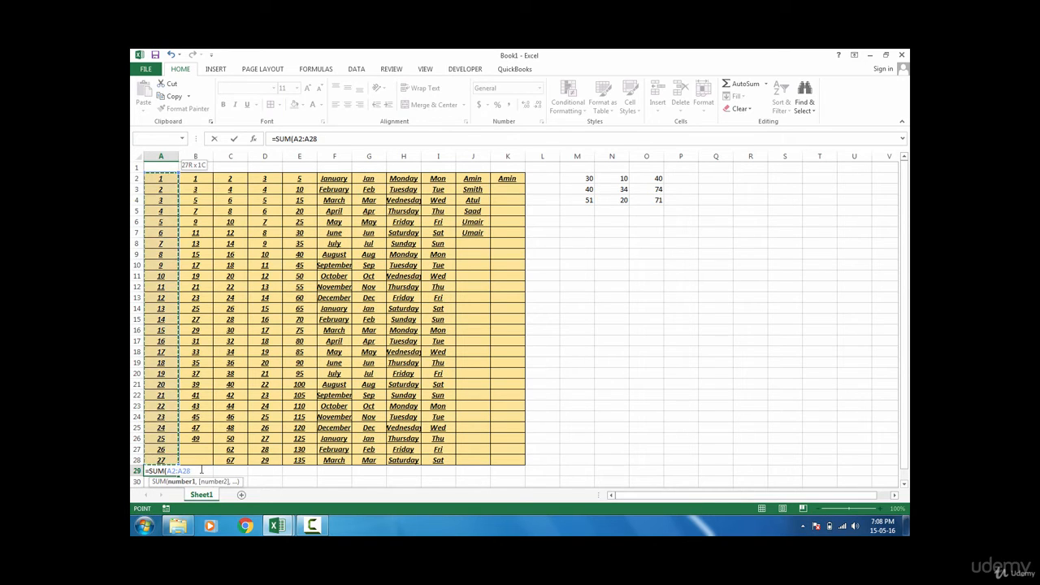
{"action": "key", "text": "ctrl+Return"}
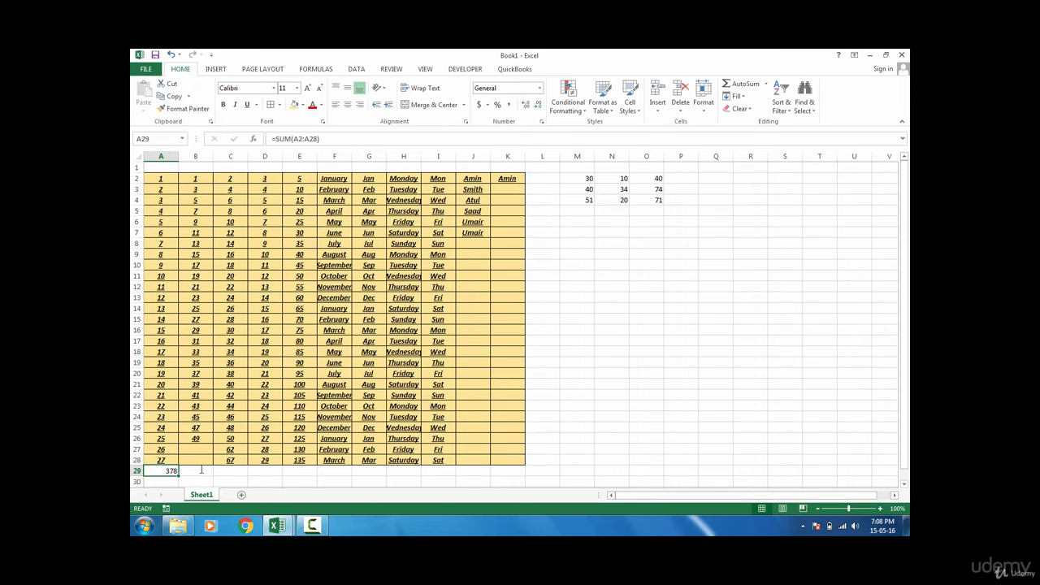
Clear A29 and total the column A numbers there with AutoSum, accepting the range A2:A28
{"action": "key", "text": "Delete"}
{"action": "key", "text": "alt+equal"}
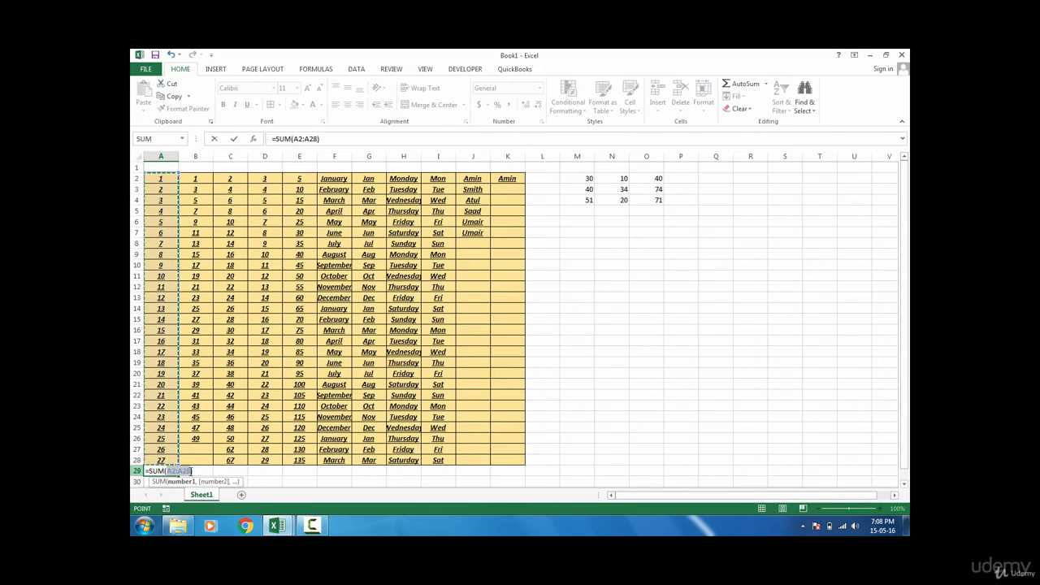
{"action": "key", "text": "Escape"}
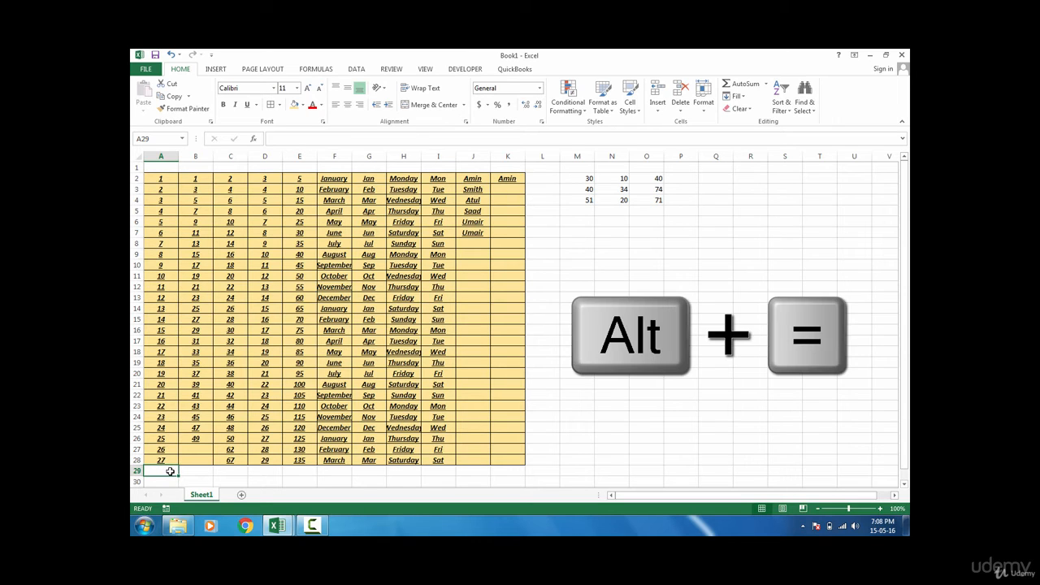
{"action": "key", "text": "alt+equal"}
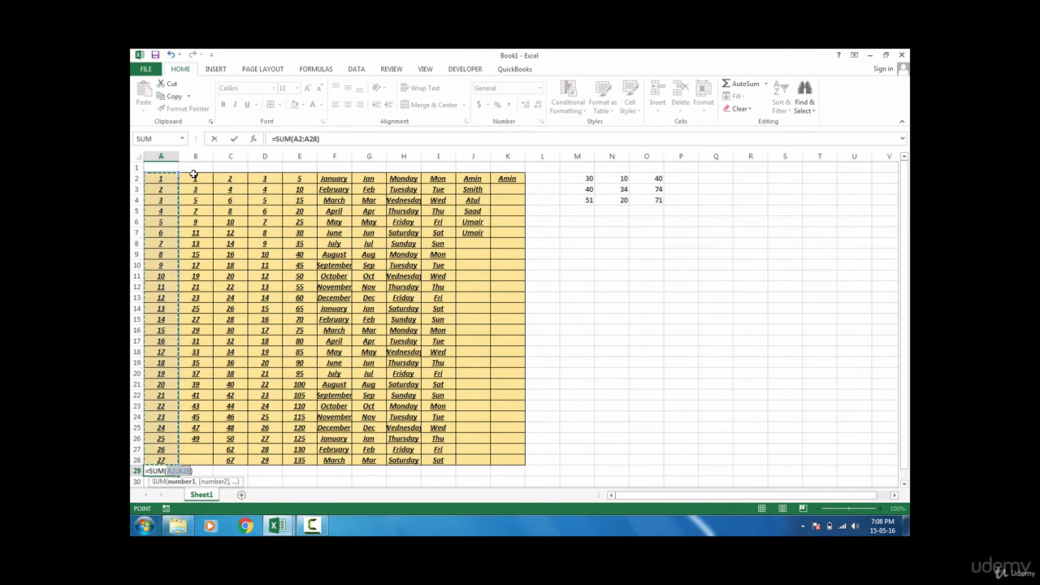
{"action": "key", "text": "Return"}
Fill the sum formula from A29 across to E29 and undo the fill
{"action": "key", "text": "Up"}
{"action": "key", "text": "shift+Right"}
{"action": "key", "text": "shift+Right"}
{"action": "key", "text": "shift+Right"}
{"action": "key", "text": "shift+Right"}
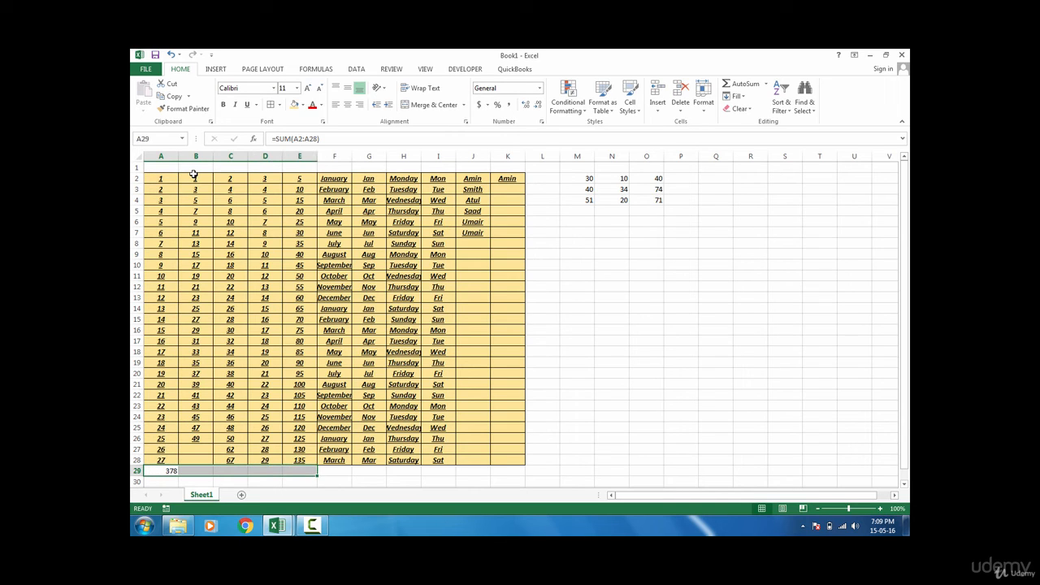
{"action": "key", "text": "ctrl+r"}
{"action": "key", "text": "ctrl+z"}
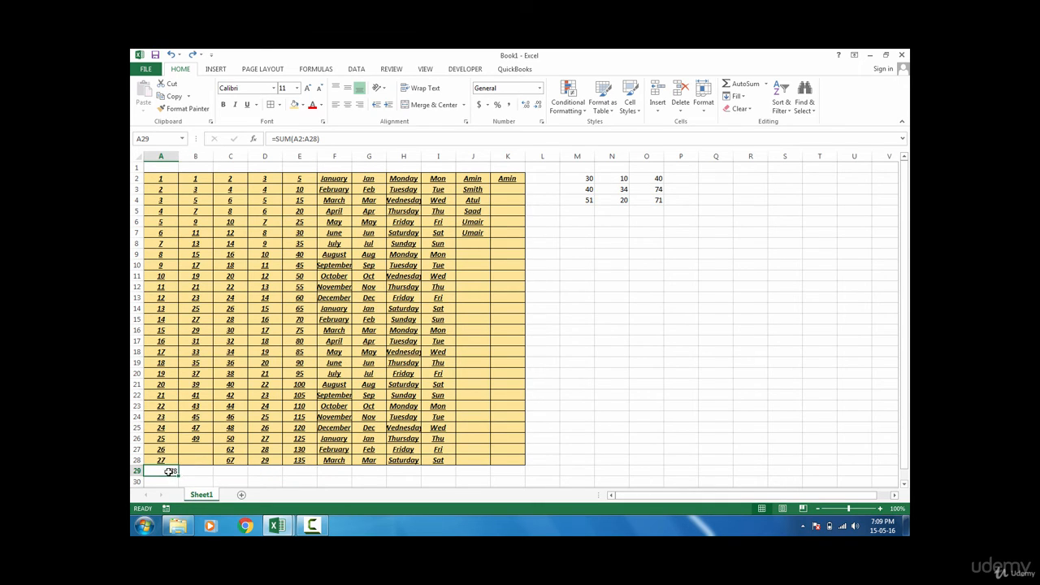
{"action": "double_click", "coordinate": [170, 473]}
{"action": "key", "text": "Tab"}
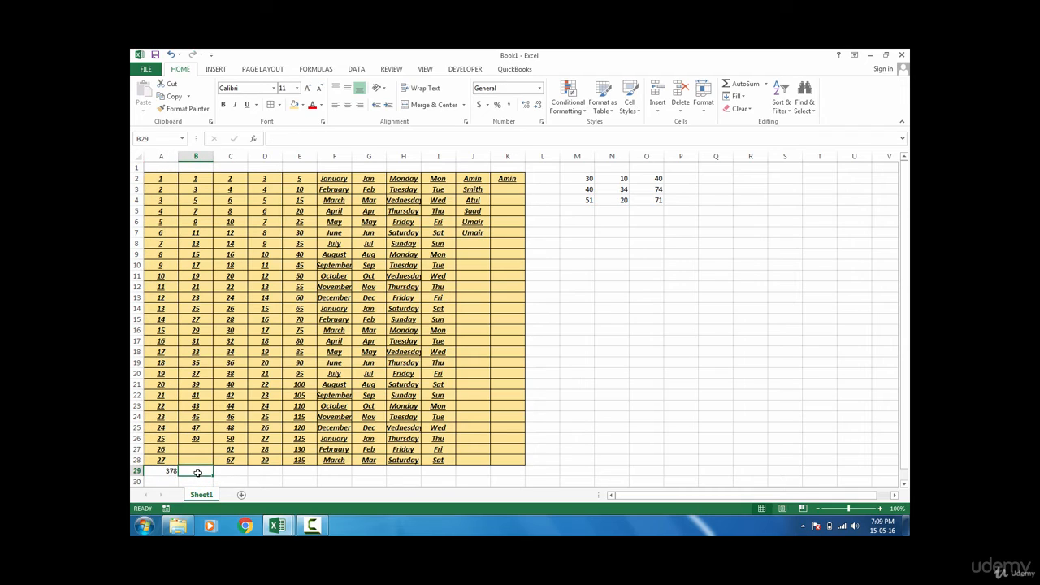
{"action": "left_click", "coordinate": [246, 474]}
{"action": "left_click", "coordinate": [295, 473]}
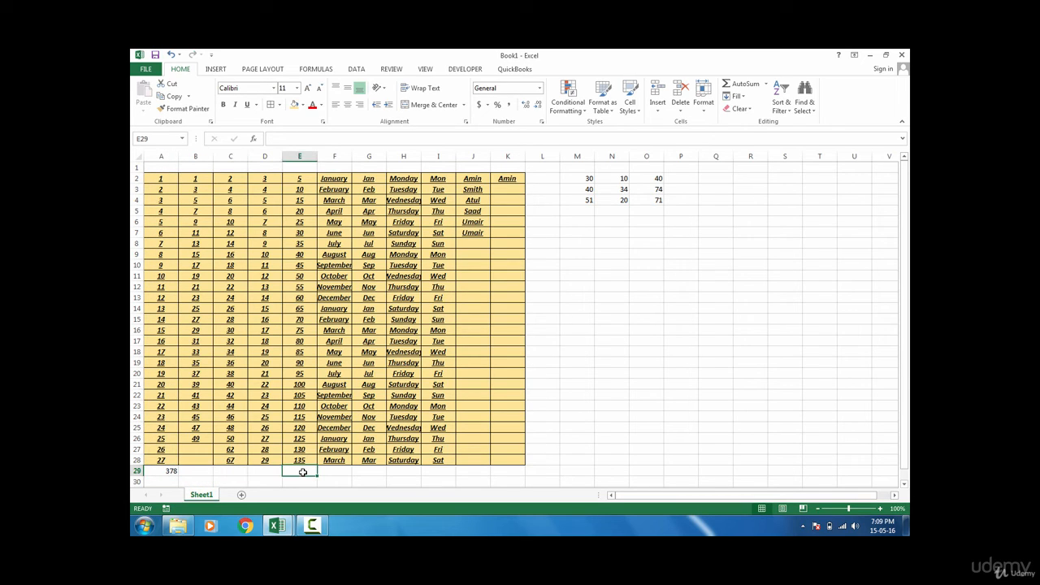
Fill the sum formula from A29 across to E29 and inspect which cells the formula in E29 references
{"action": "left_click", "coordinate": [173, 473]}
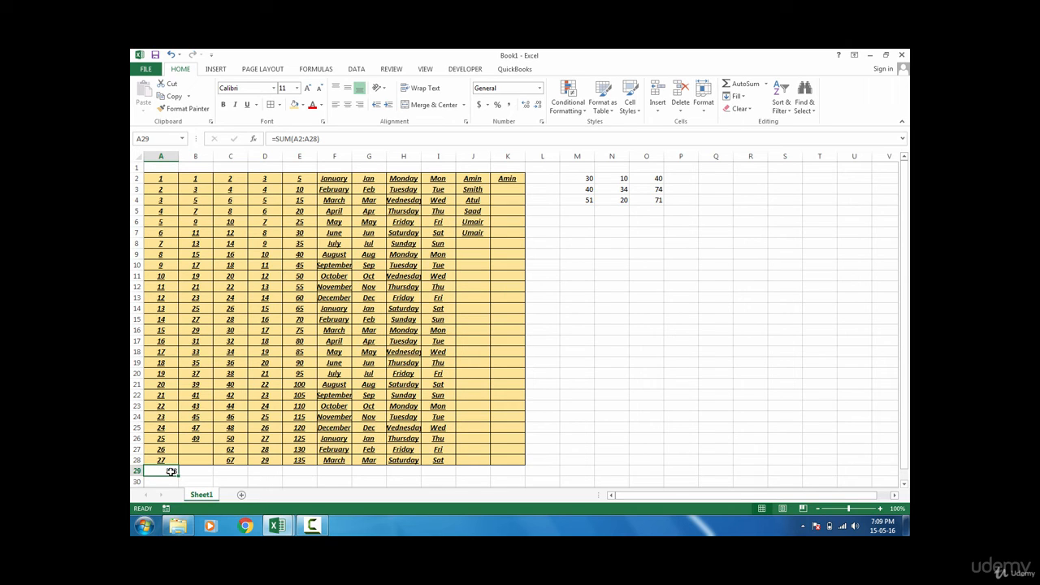
{"action": "key", "text": "shift+Right"}
{"action": "key", "text": "shift+Right"}
{"action": "key", "text": "shift+Right"}
{"action": "key", "text": "shift+Right"}
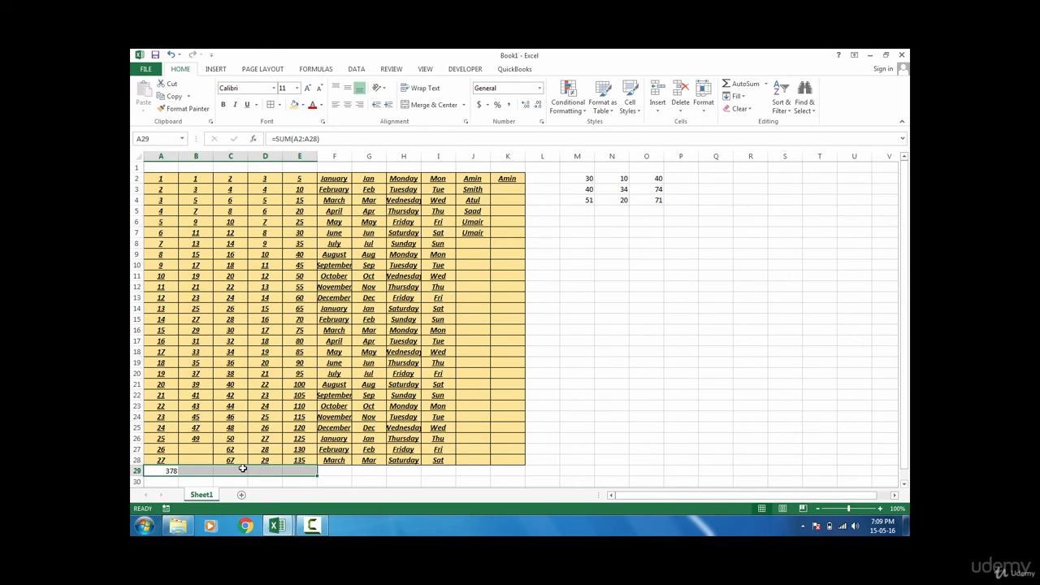
{"action": "key", "text": "ctrl+r"}
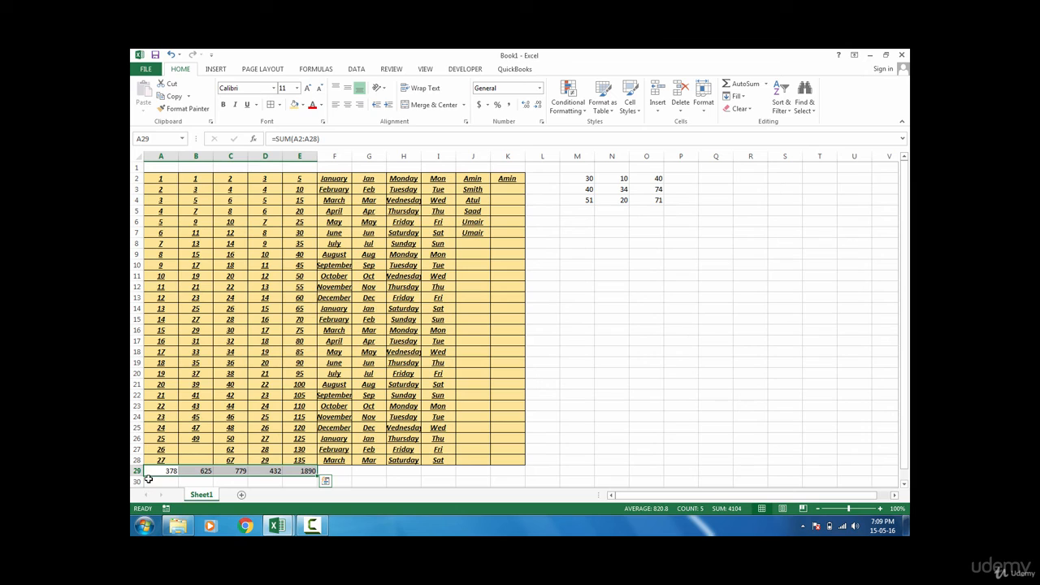
{"action": "double_click", "coordinate": [300, 472]}
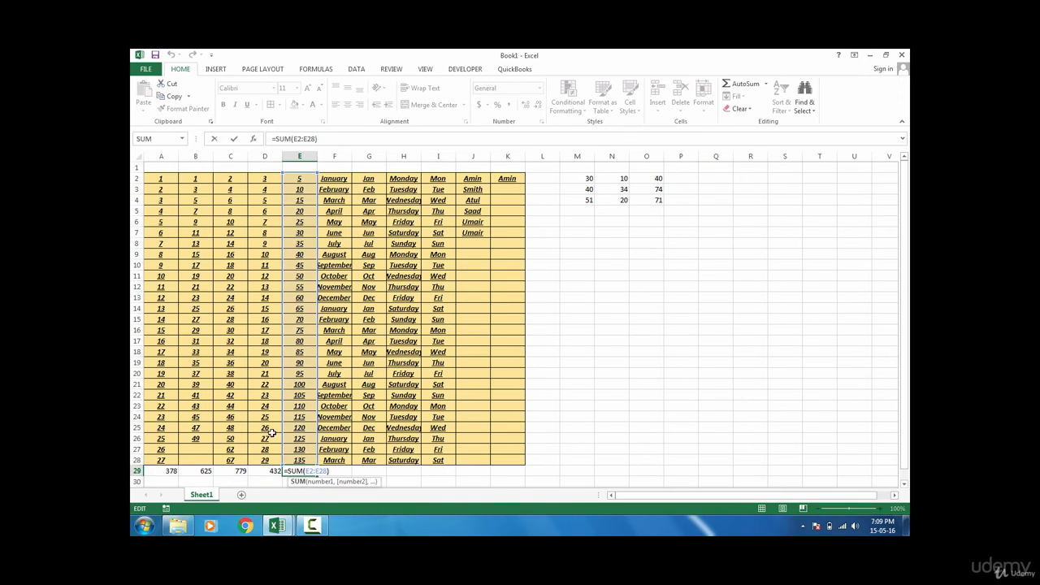
{"action": "left_click", "coordinate": [268, 470]}
Clear the totals in A29:E29 and total all five number columns at once with AutoSum
{"action": "left_click", "coordinate": [313, 470]}
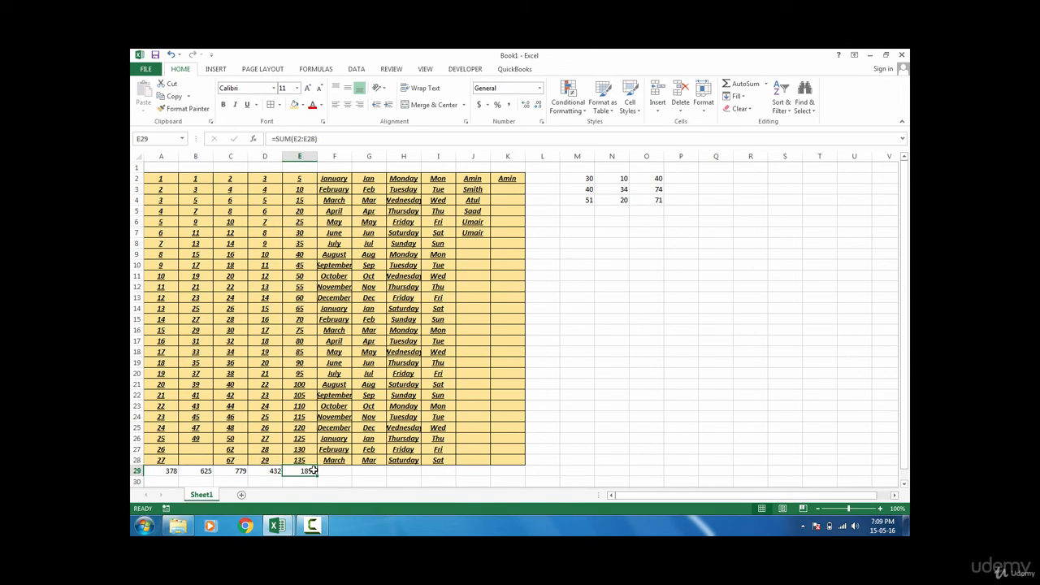
{"action": "key", "text": "shift+Home"}
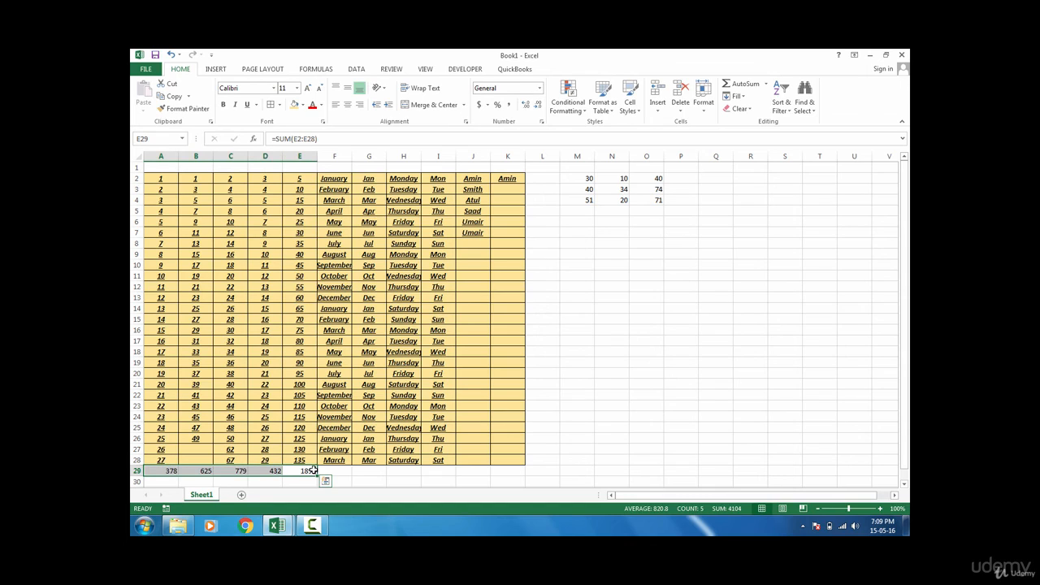
{"action": "key", "text": "Delete"}
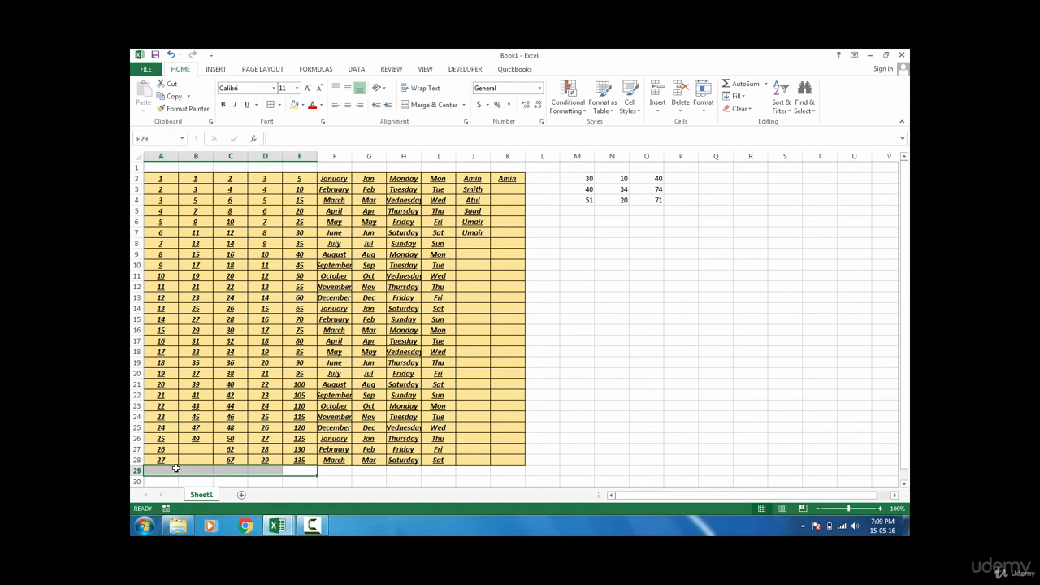
{"action": "key", "text": "alt+equal"}
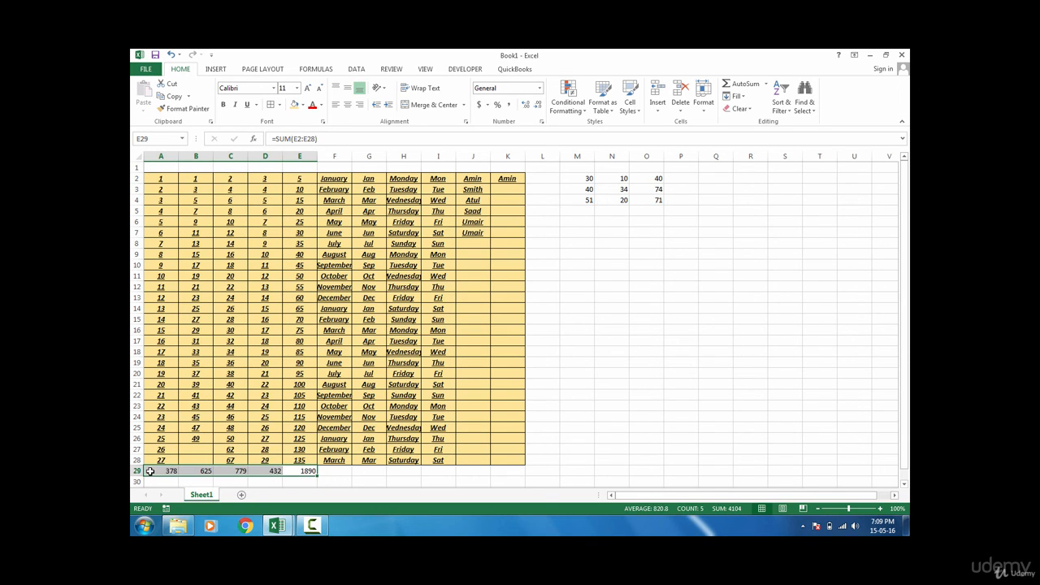
{"action": "left_click_drag", "start_coordinate": [150, 470], "coordinate": [345, 465]}
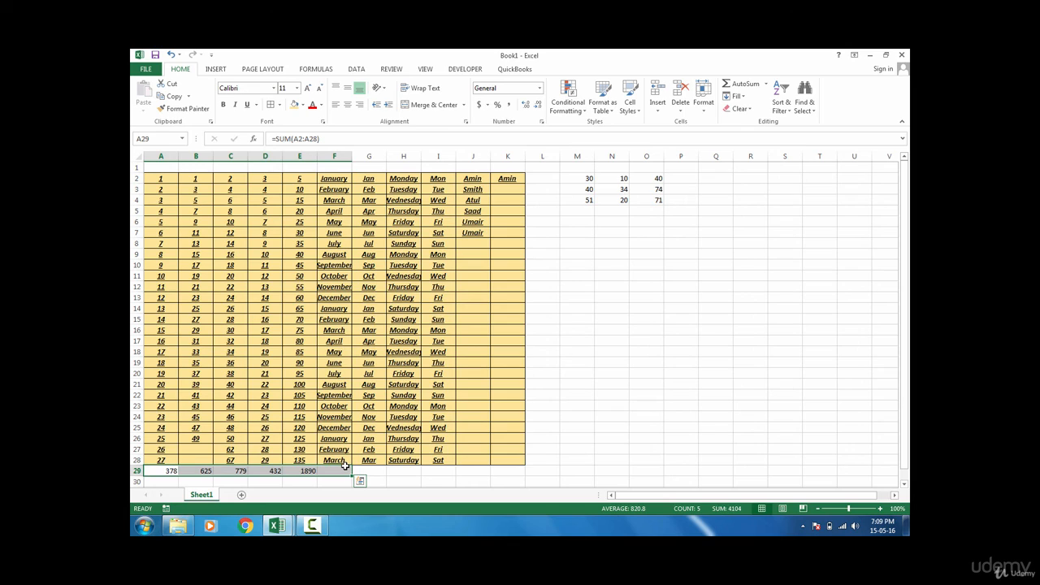